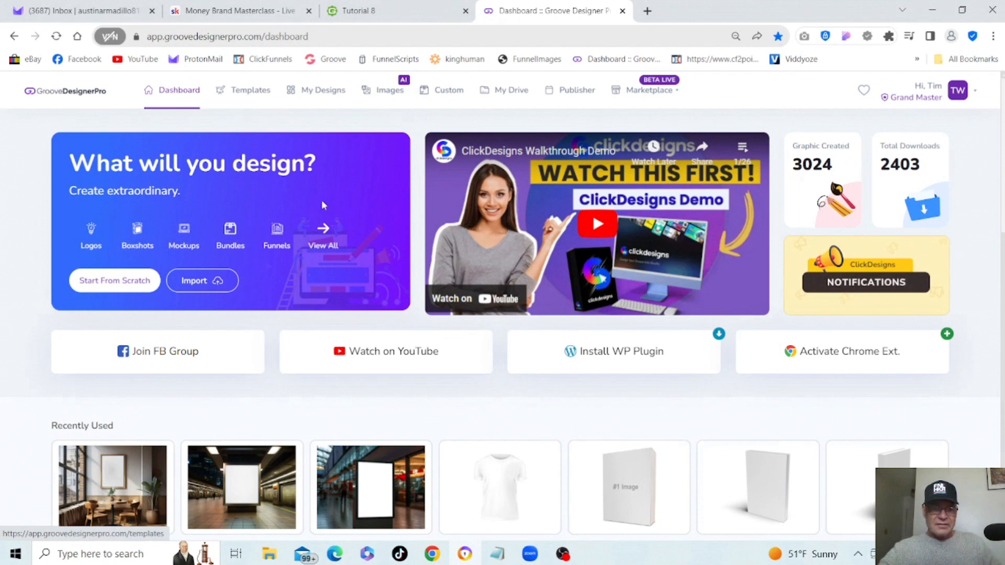
# Step: Open the Mockups category of the template library and look through its Monitors templates
pyautogui.click(324, 234)
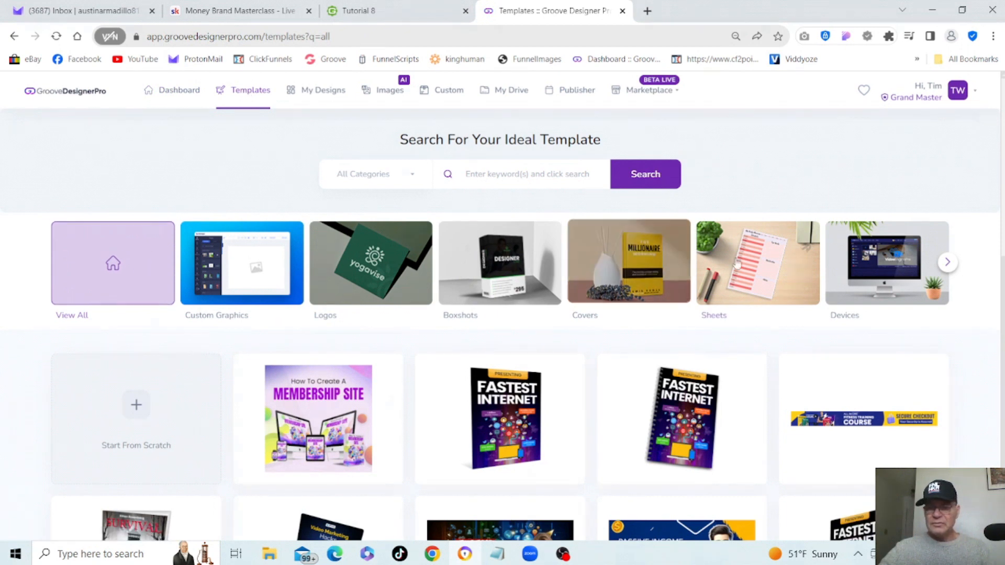
pyautogui.click(947, 263)
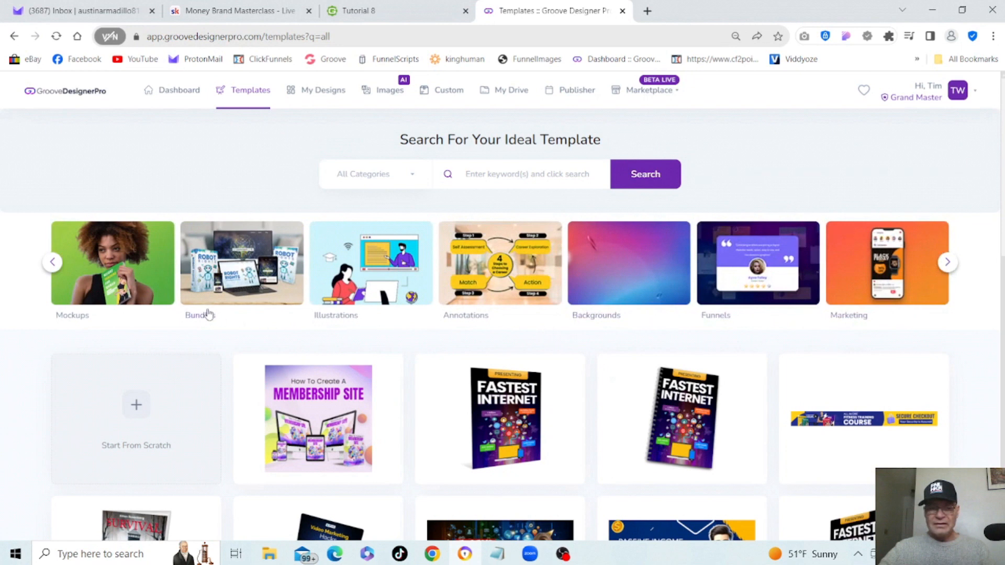
pyautogui.click(109, 256)
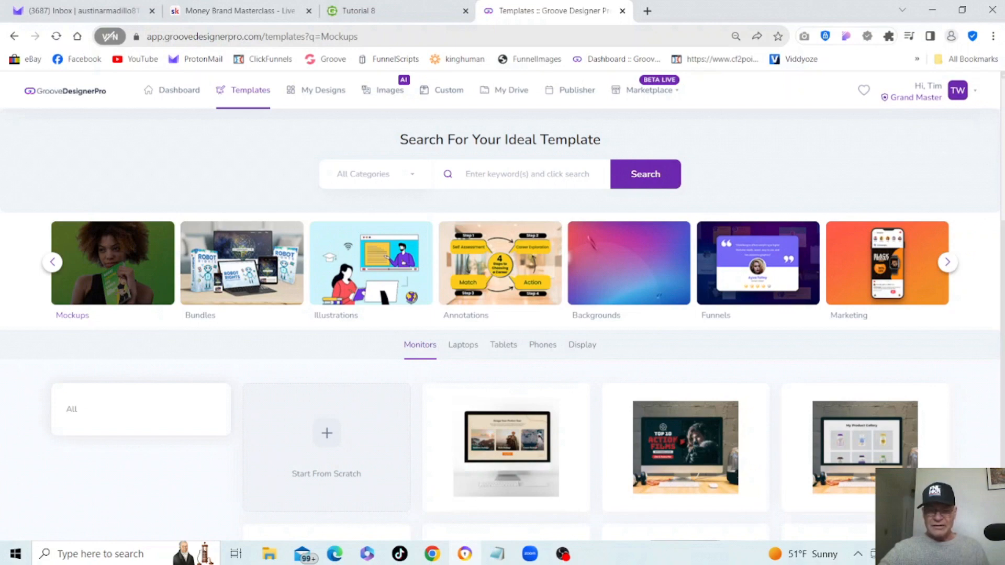
pyautogui.scroll(-8, 502, 314)
pyautogui.scroll(-6, 596, 324)
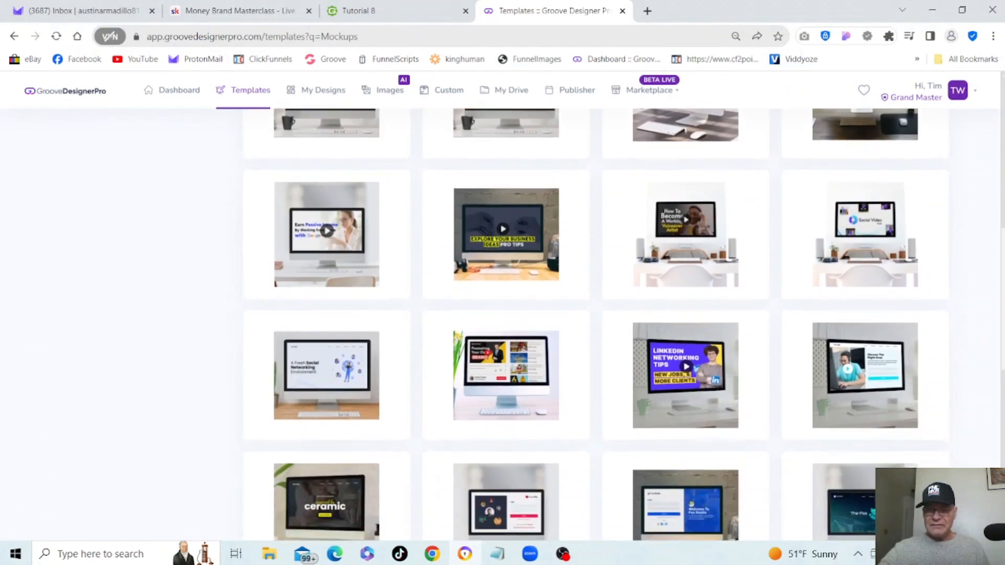
pyautogui.scroll(10, 595, 324)
pyautogui.scroll(4, 1000, 131)
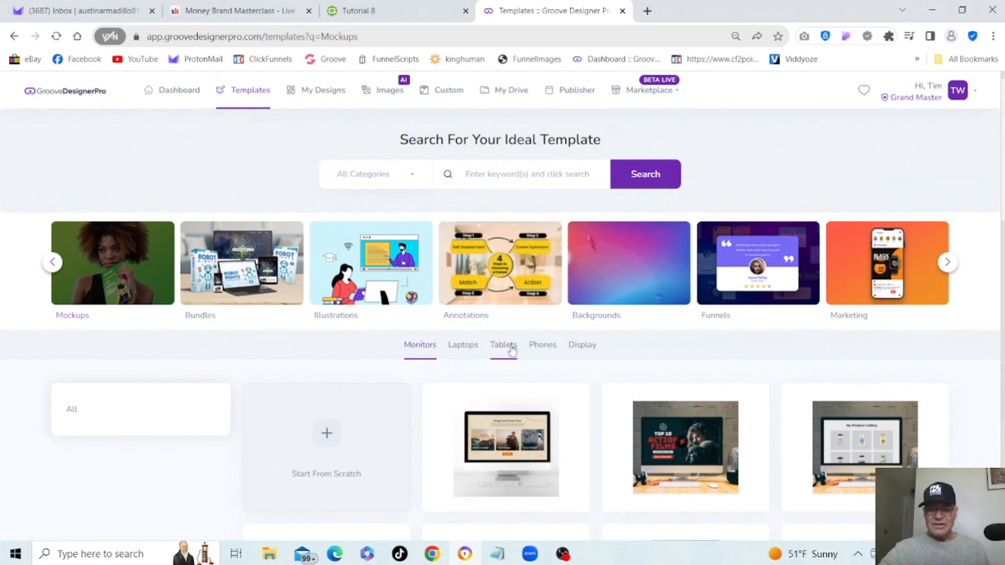
# Step: Find the cafe wall poster reading "Love at First Bite" among the Display mockups and use it as the template
pyautogui.click(587, 350)
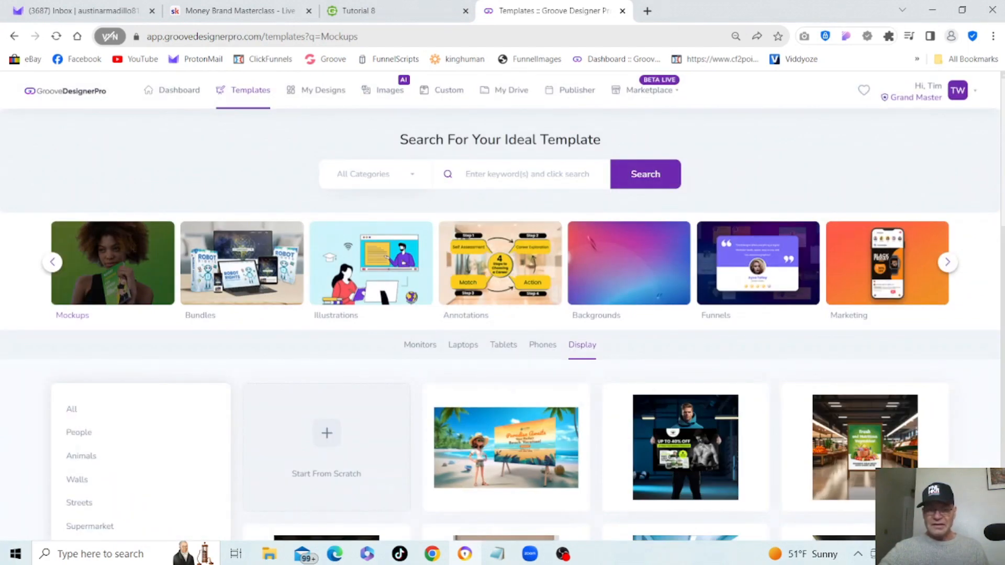
pyautogui.scroll(-5, 503, 325)
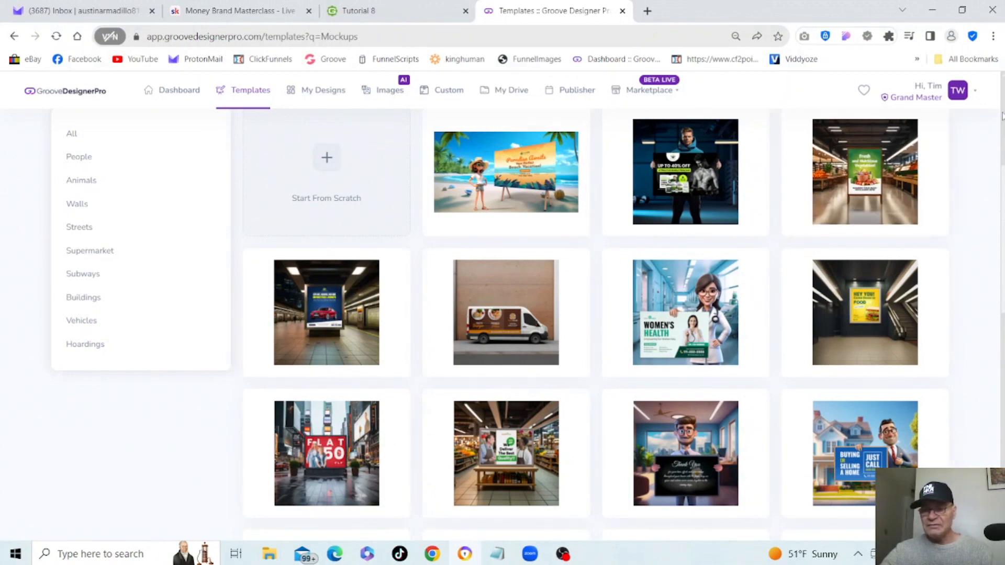
pyautogui.scroll(5, 1002, 115)
pyautogui.scroll(-12, 1001, 331)
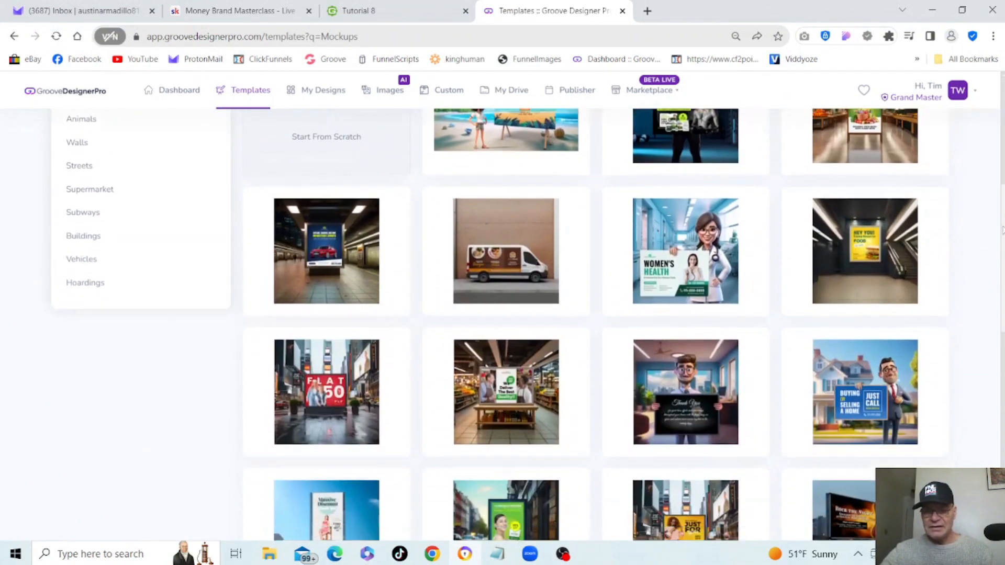
pyautogui.scroll(-2, 1001, 331)
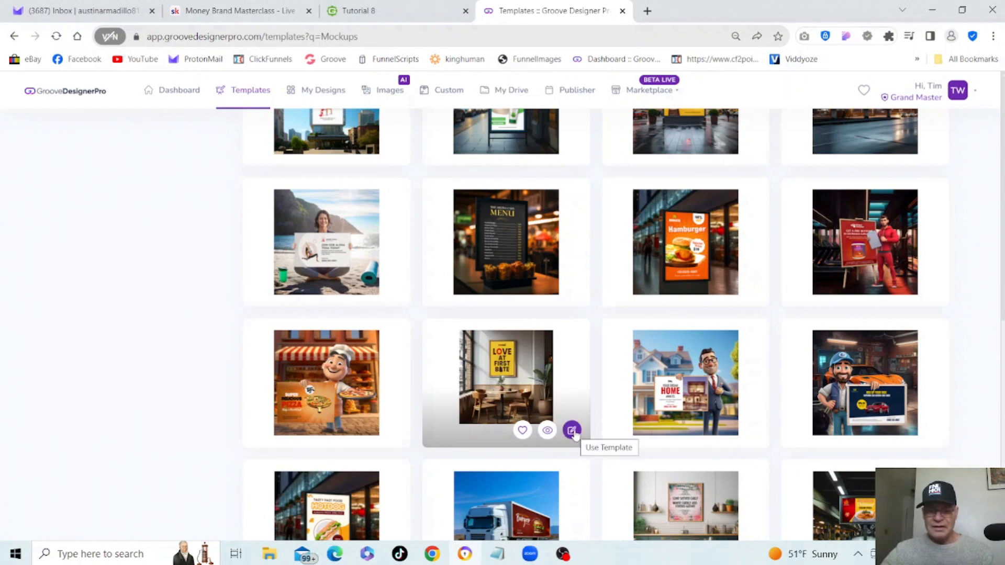
pyautogui.click(573, 431)
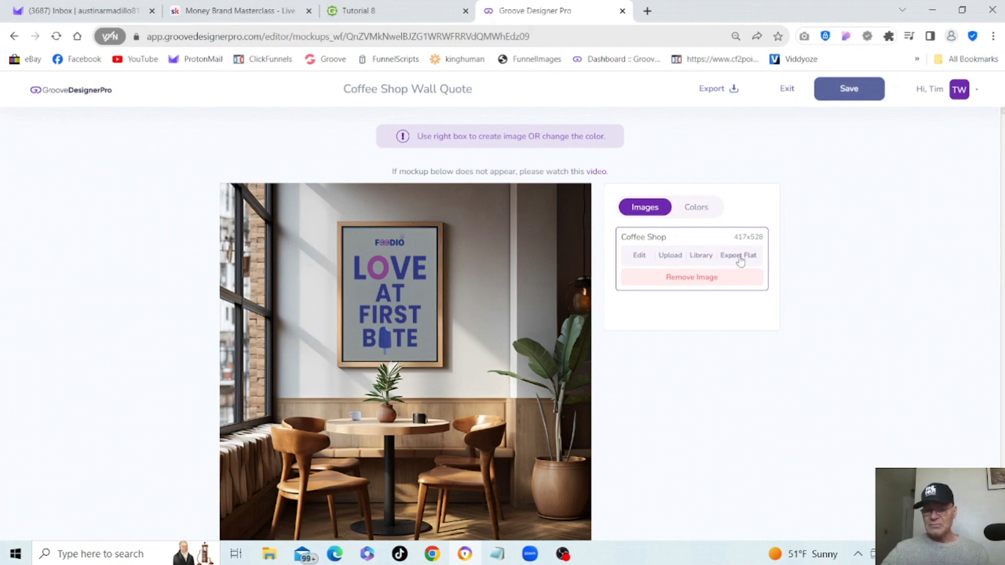
# Step: Set the mockup's wireframe color to black, #000000
pyautogui.click(701, 212)
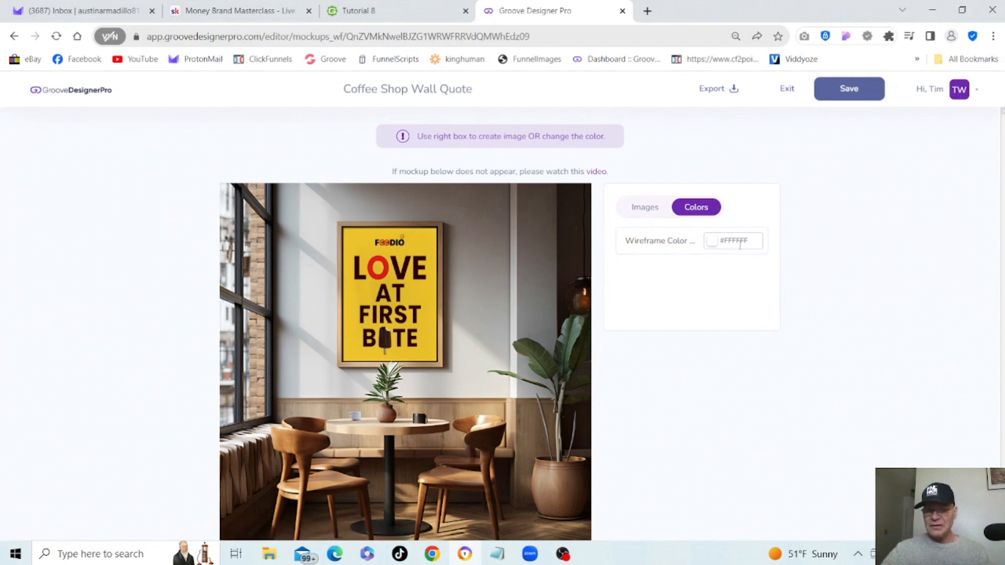
pyautogui.click(740, 244)
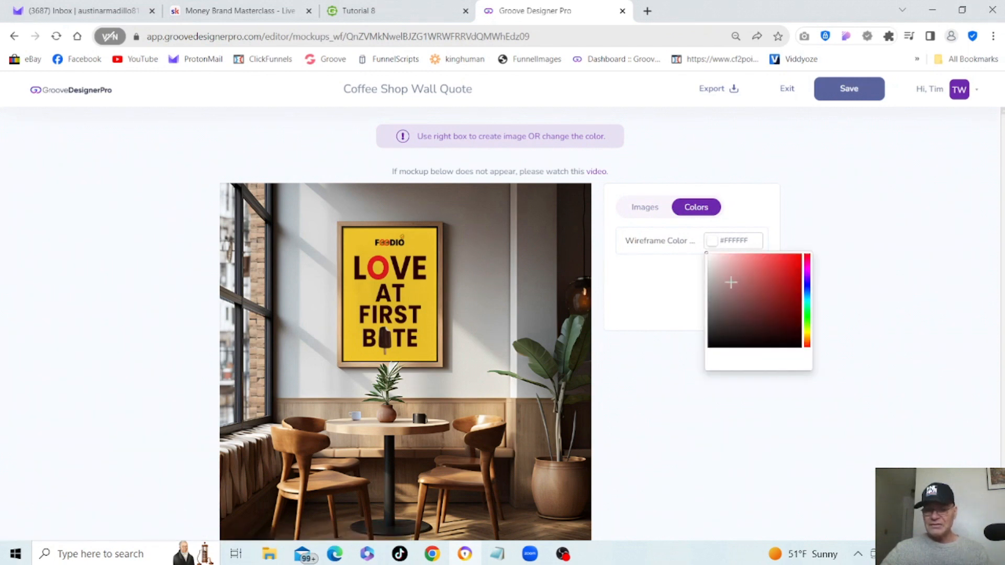
pyautogui.moveTo(729, 281); pyautogui.dragTo(709, 359)
pyautogui.click(690, 393)
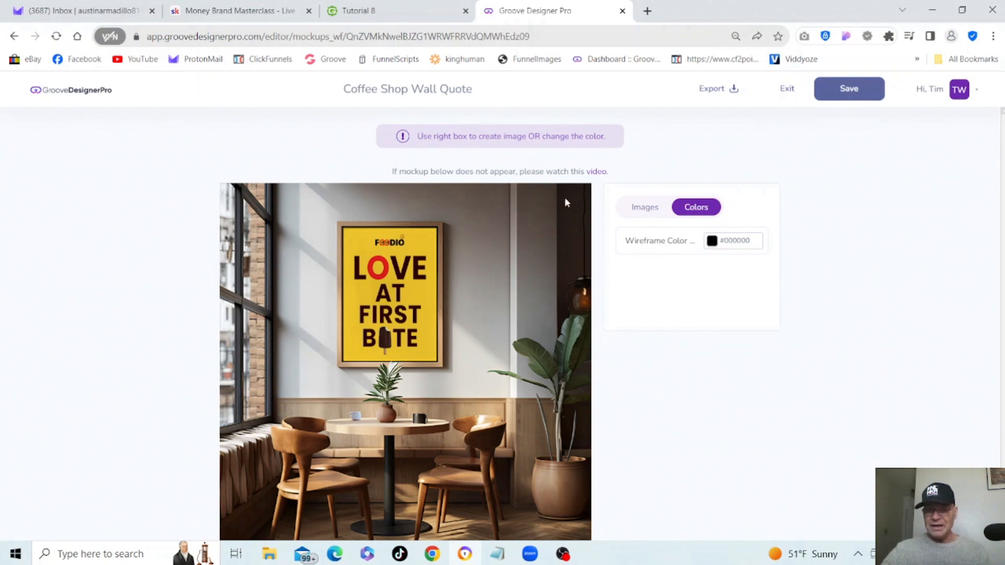
# Step: Set the mockup's wireframe color back to white, #FFFFFF
pyautogui.click(744, 243)
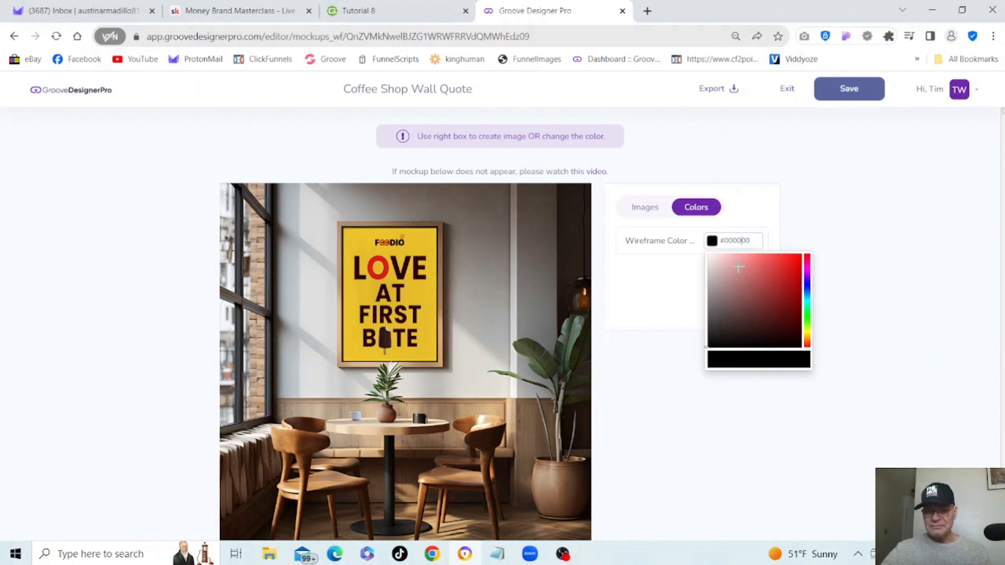
pyautogui.moveTo(738, 267); pyautogui.dragTo(697, 256)
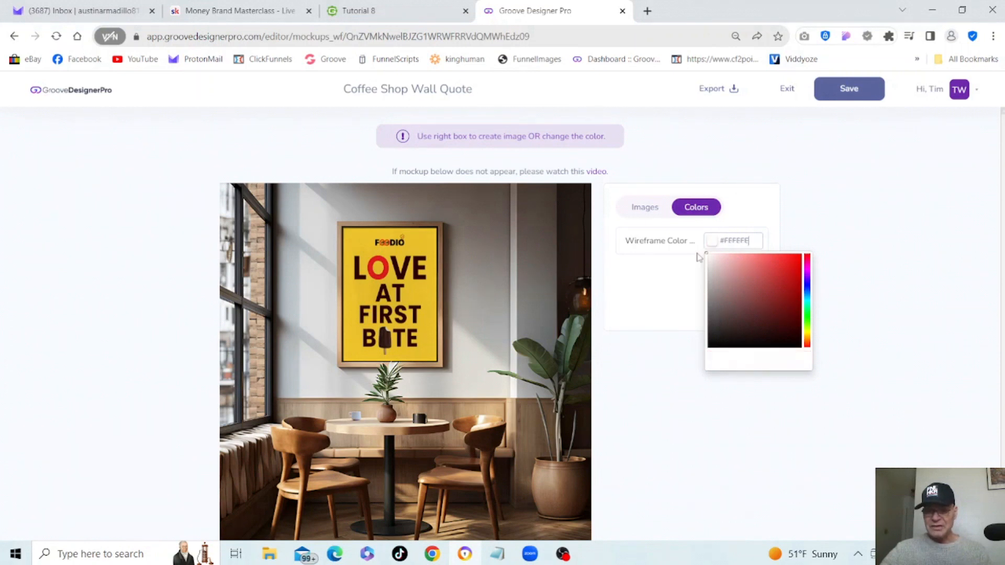
pyautogui.click(675, 232)
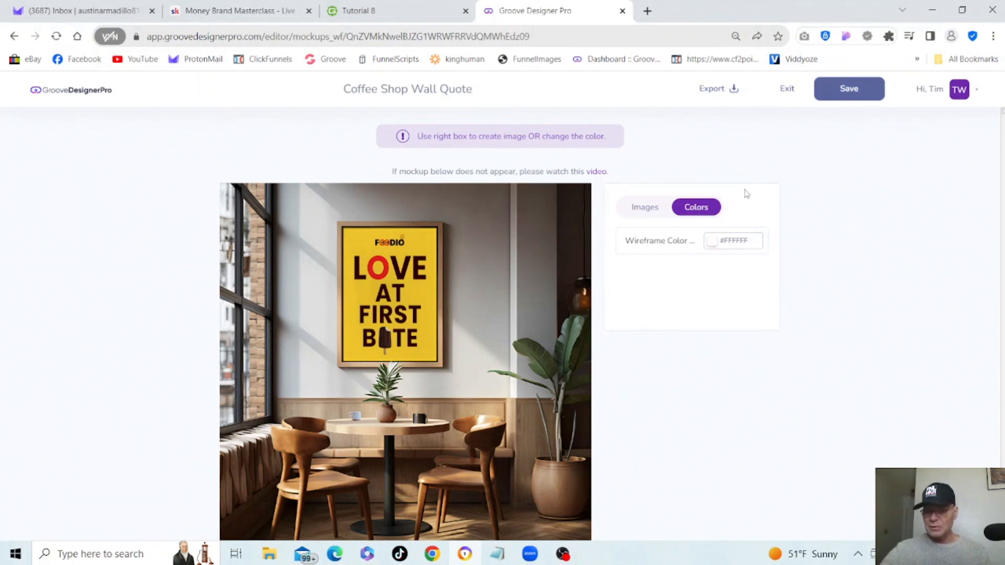
# Step: Open the mockup's Coffee Shop image for editing in the design editor
pyautogui.click(648, 209)
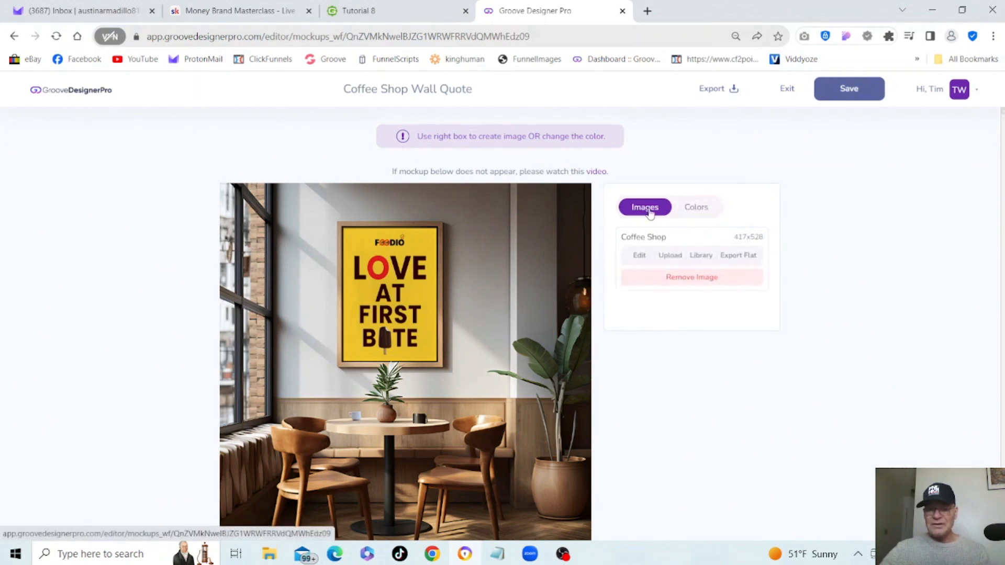
pyautogui.click(638, 255)
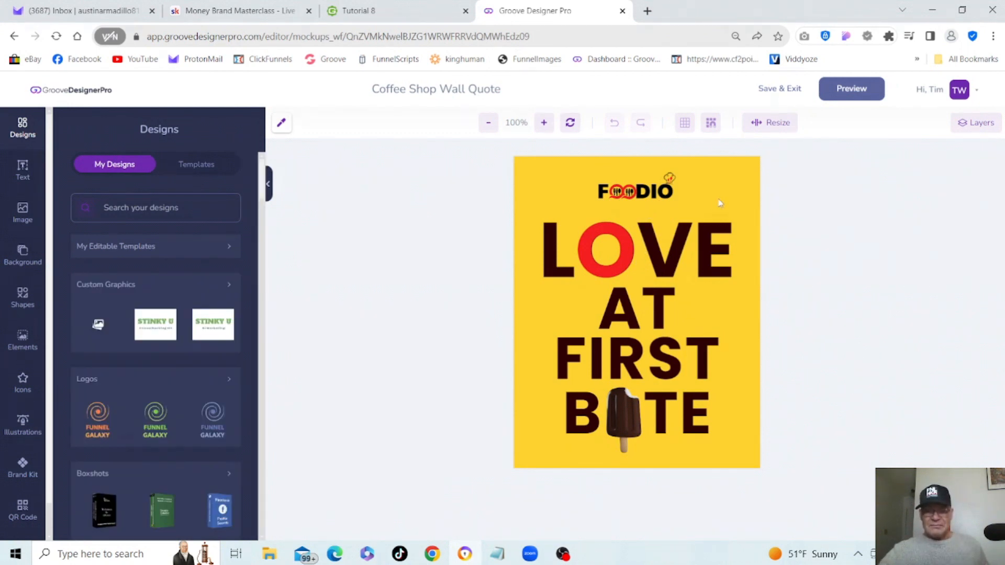
# Step: Examine the poster's individual layers: the logo text, LOVE, its red O, the BITE text, the ice cream bar and the background
pyautogui.click(654, 194)
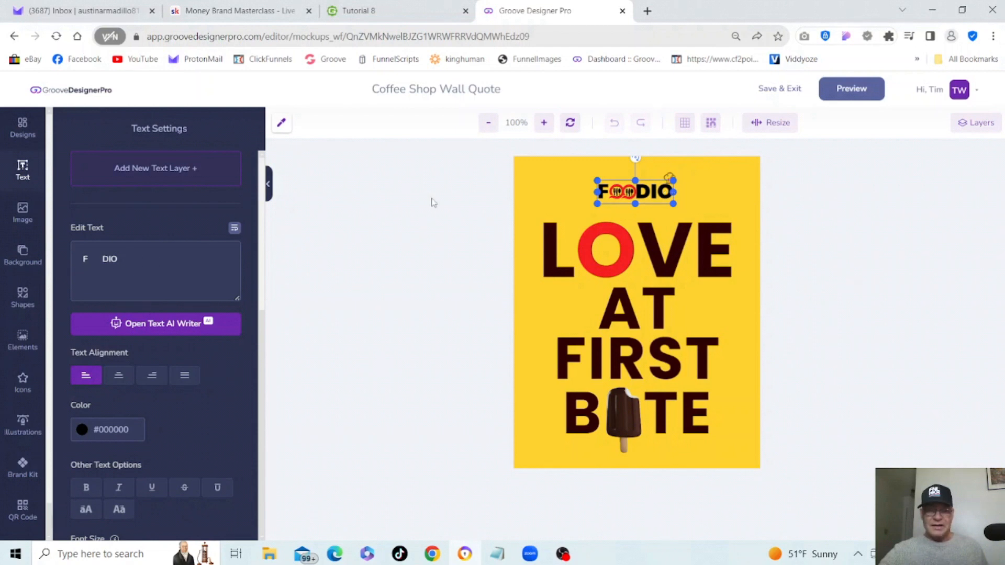
pyautogui.click(716, 203)
pyautogui.click(687, 242)
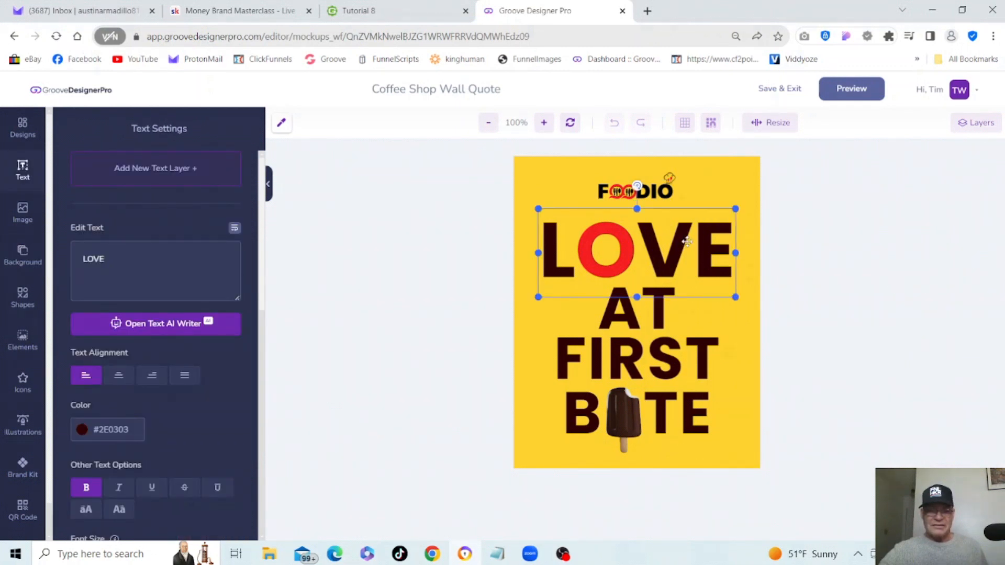
pyautogui.click(624, 235)
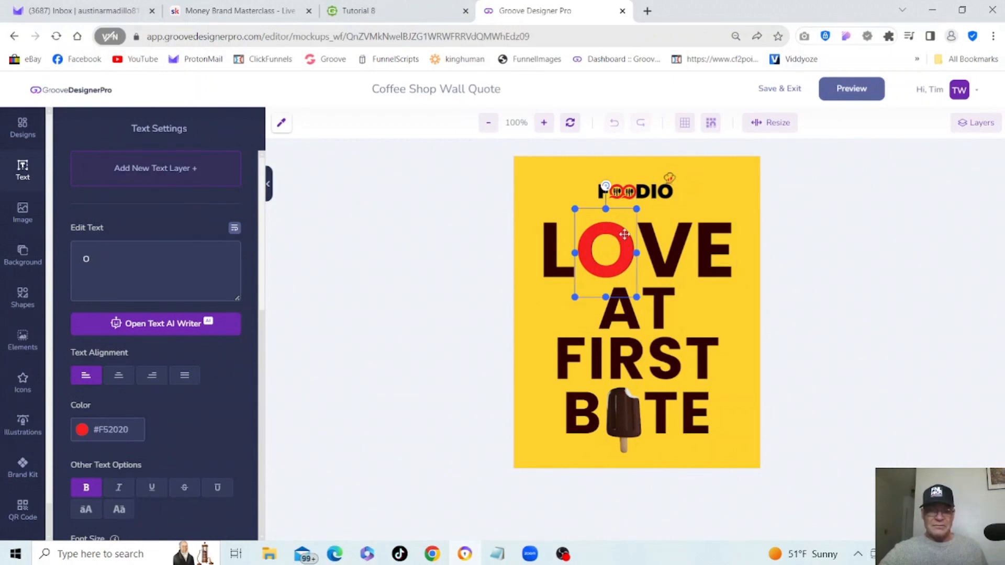
pyautogui.click(654, 232)
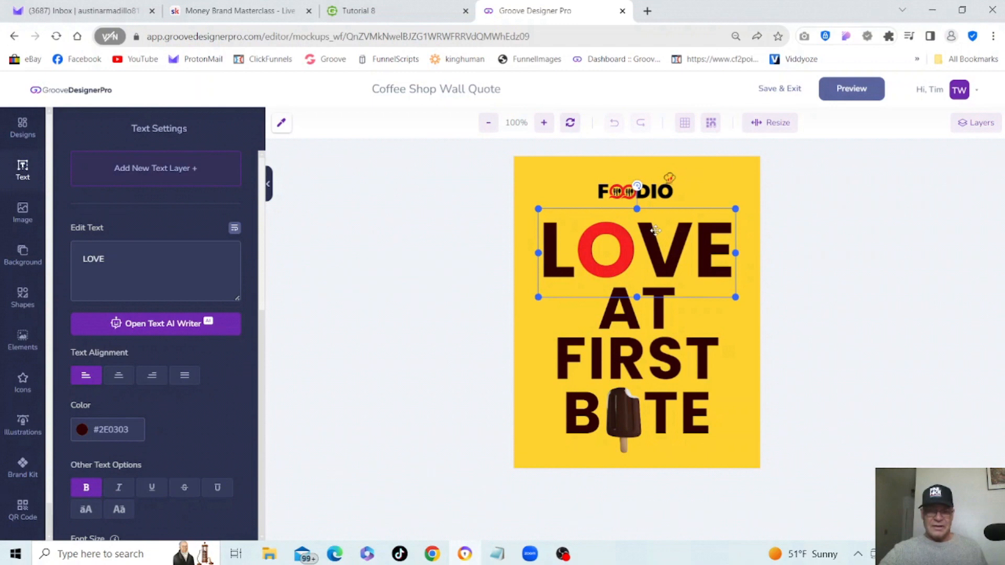
pyautogui.click(685, 414)
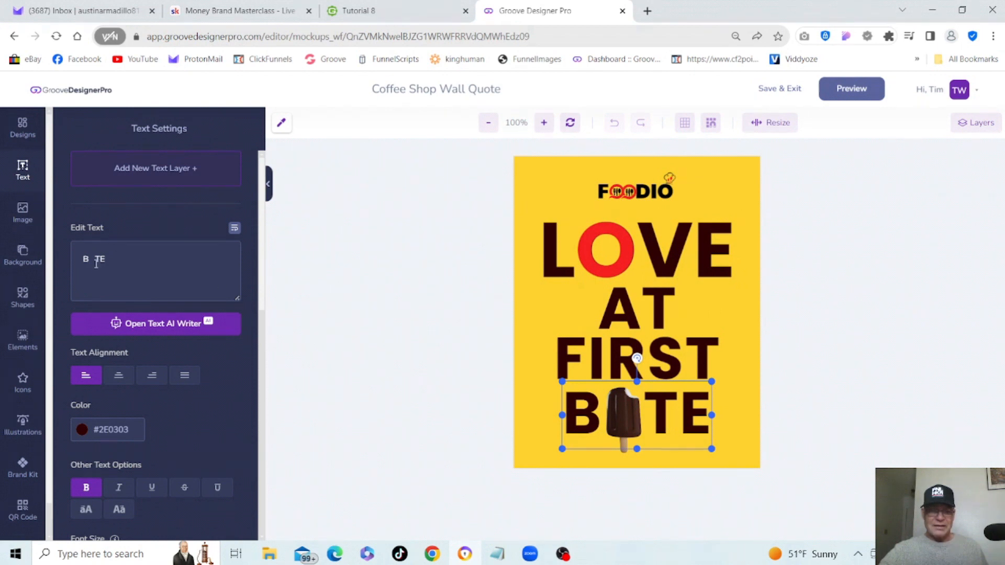
pyautogui.click(618, 411)
pyautogui.click(722, 307)
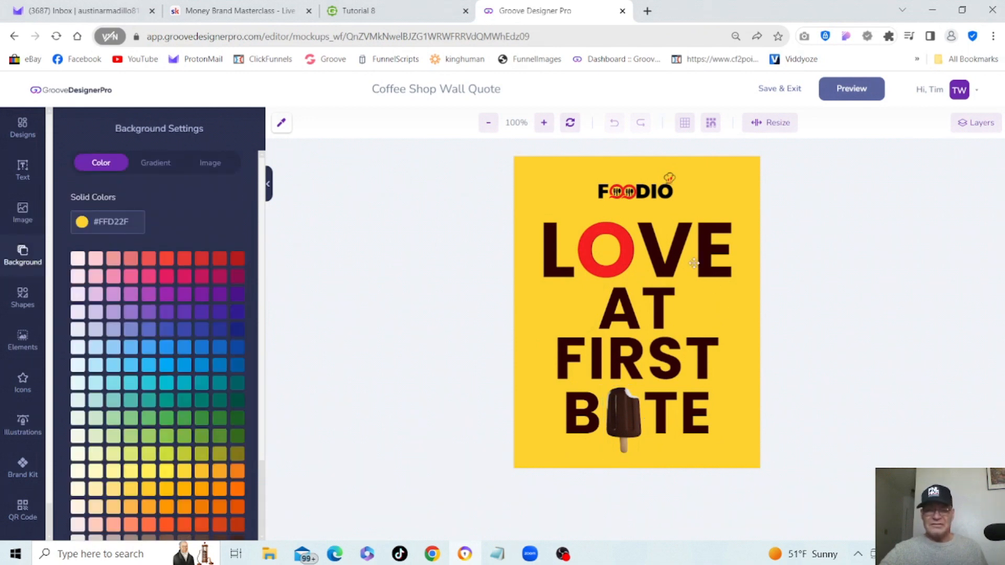
pyautogui.click(708, 214)
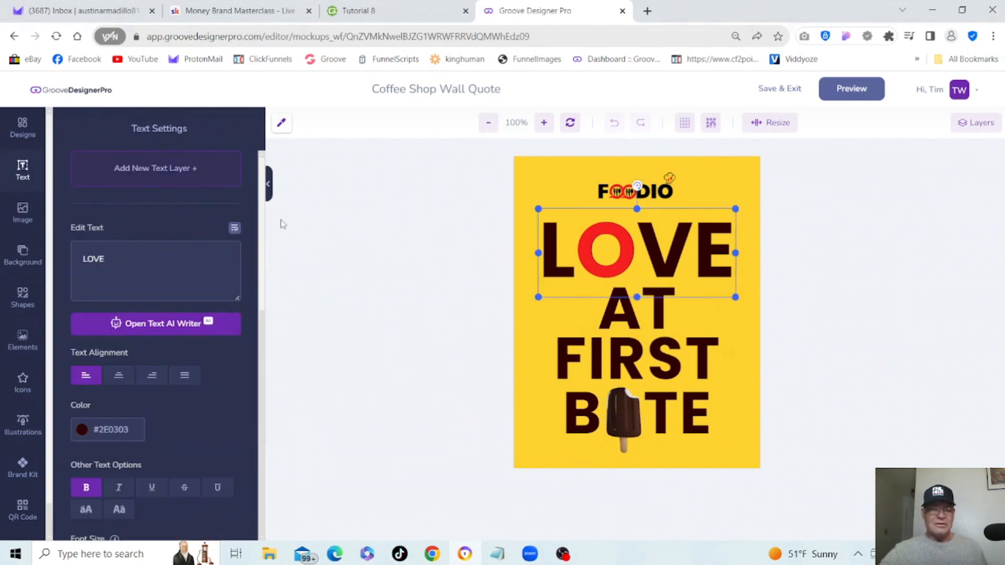
# Step: Search the Pixabay stock images for "ice cream"
pyautogui.click(23, 212)
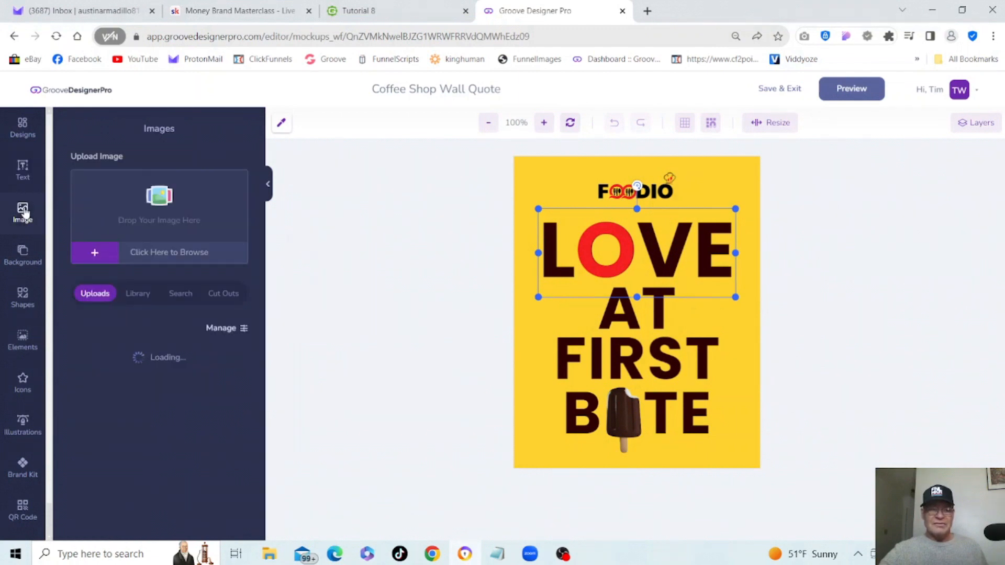
pyautogui.click(176, 293)
pyautogui.click(162, 355)
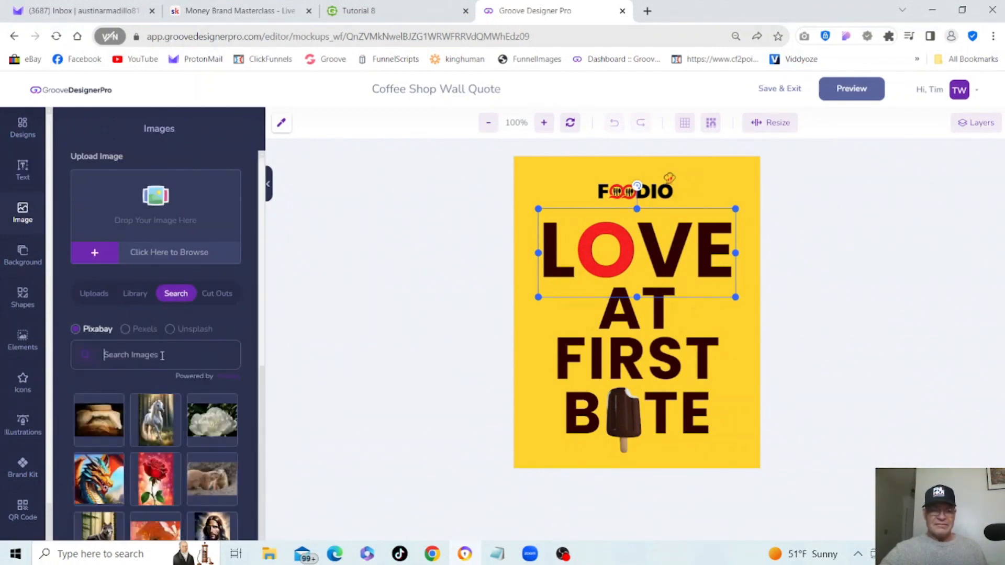
pyautogui.write('ice ')
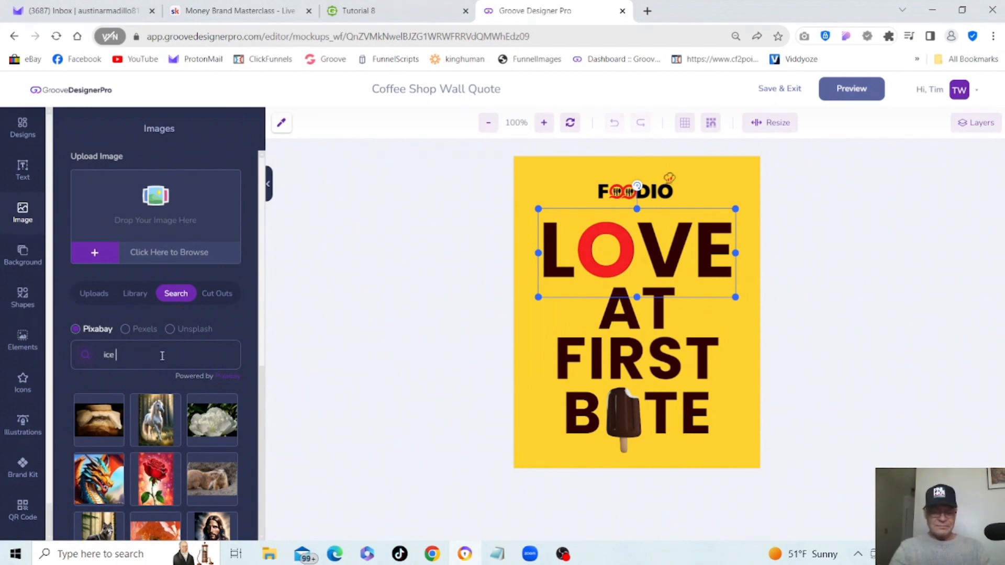
pyautogui.write('cream')
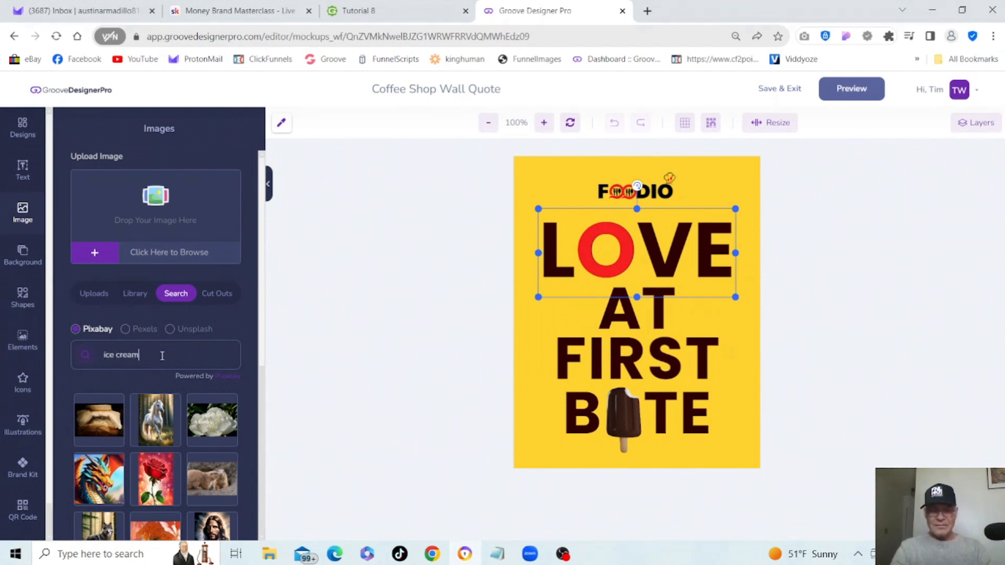
pyautogui.press('Return')
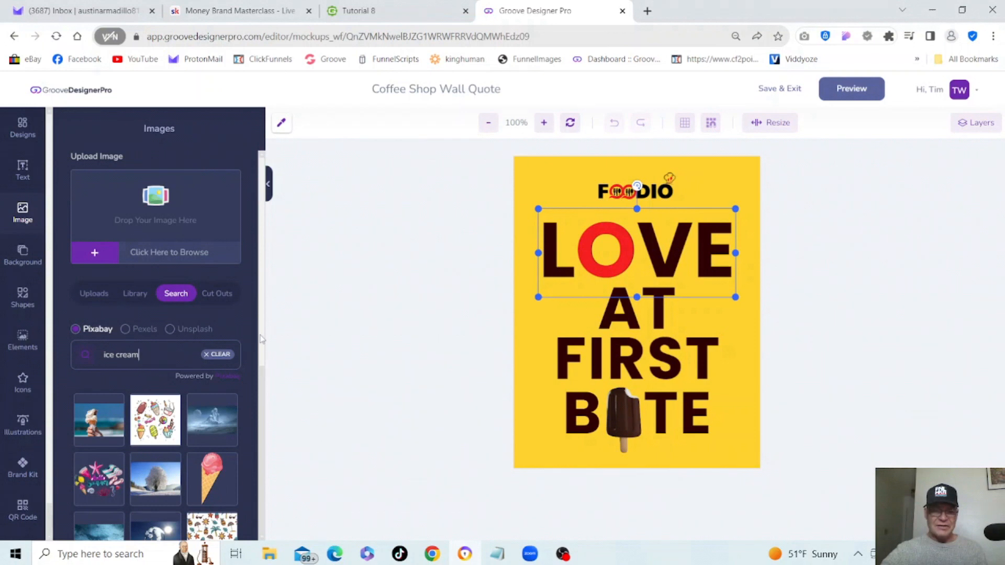
# Step: Load more ice cream results and add the chocolate-topped ice cream cone image to the poster
pyautogui.scroll(-6, 261, 339)
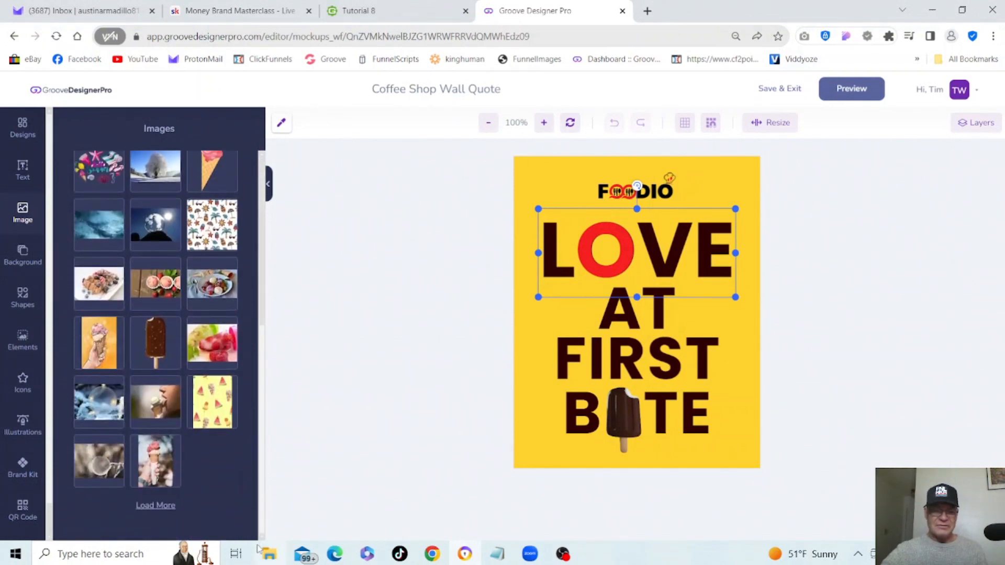
pyautogui.click(156, 505)
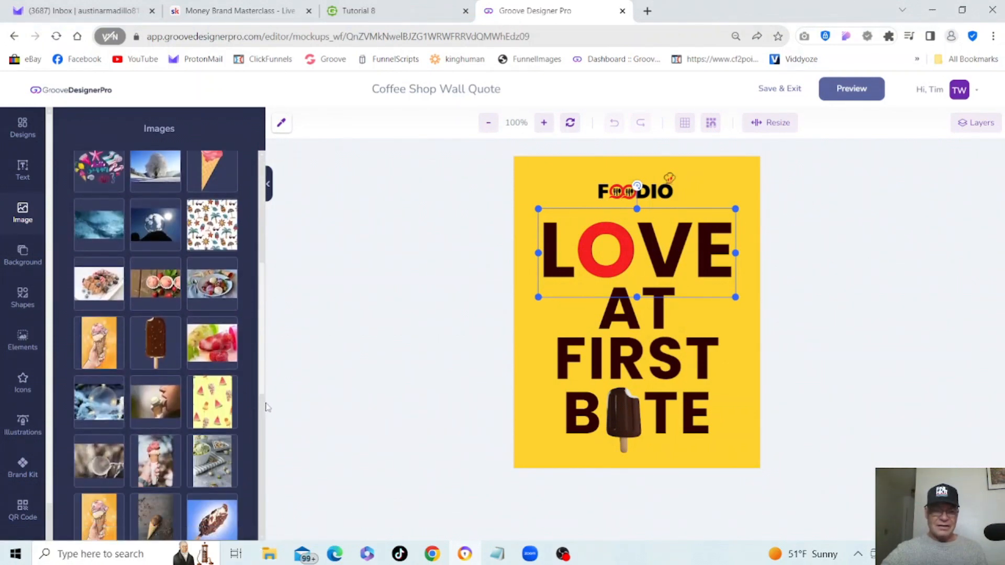
pyautogui.scroll(-10, 260, 374)
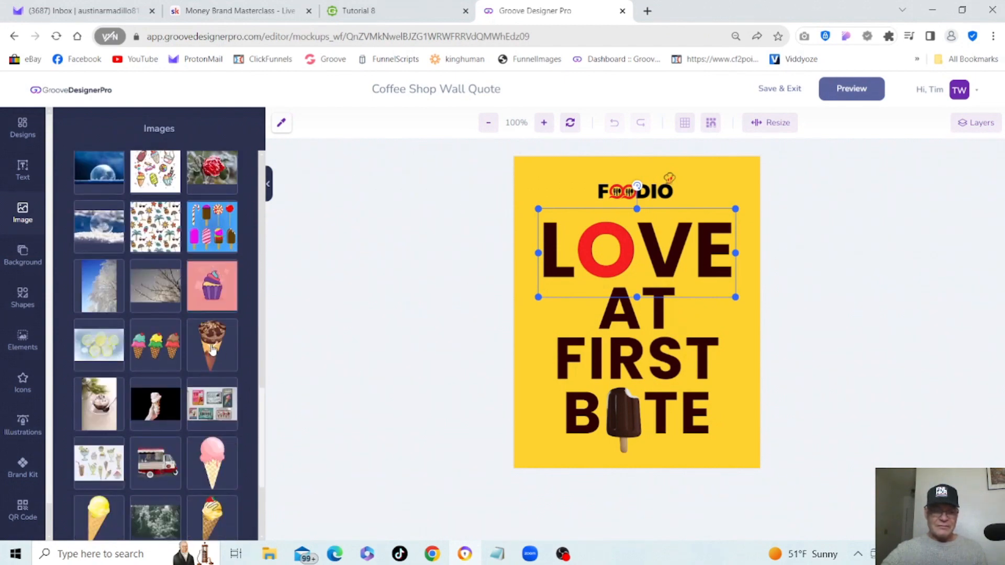
pyautogui.click(212, 349)
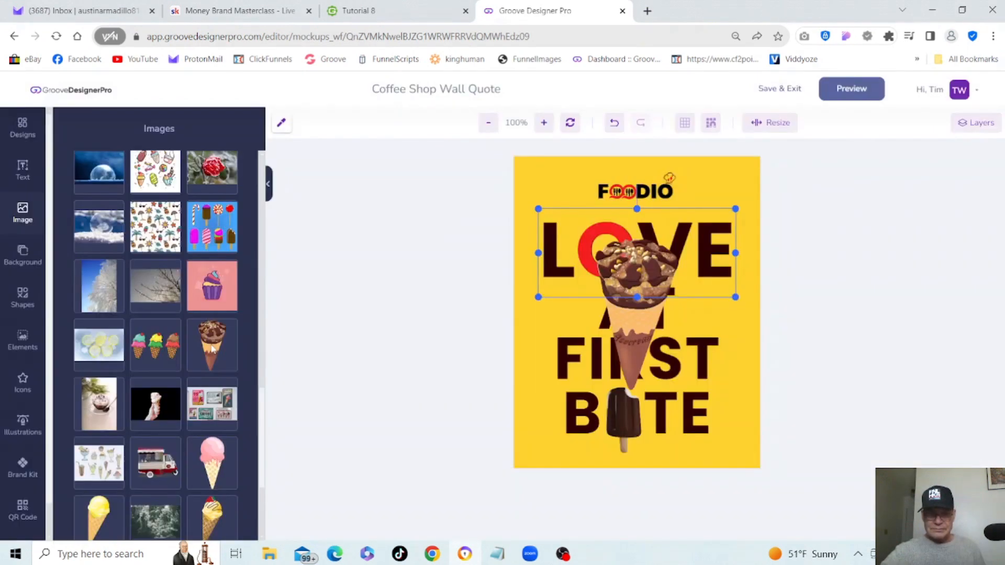
# Step: Delete the chocolate ice cream bar image from the word BITE on the poster
pyautogui.click(613, 419)
pyautogui.rightClick(614, 419)
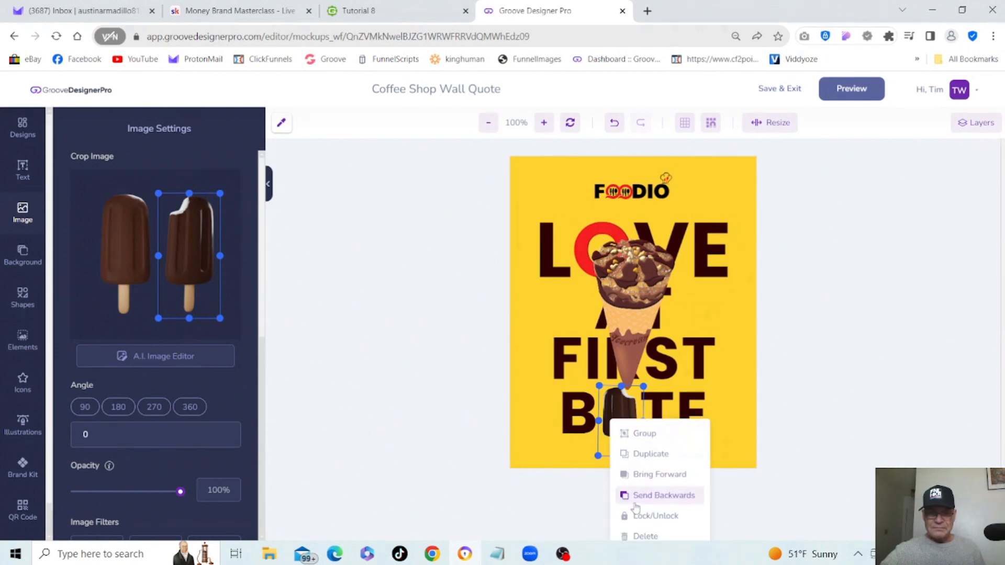
pyautogui.click(643, 535)
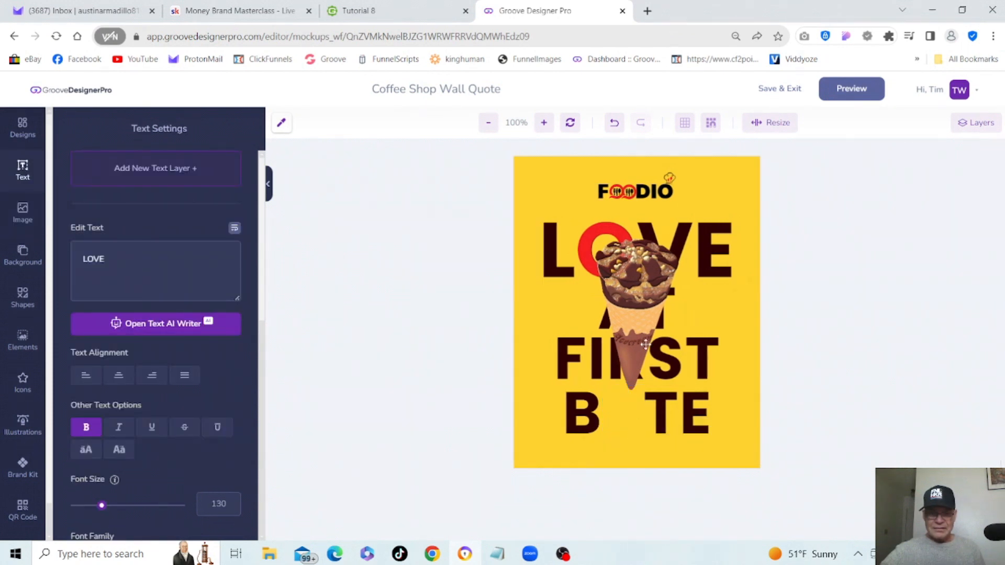
# Step: Shrink the ice cream cone image and fit it into the gap between B and TE as the letter I
pyautogui.click(660, 295)
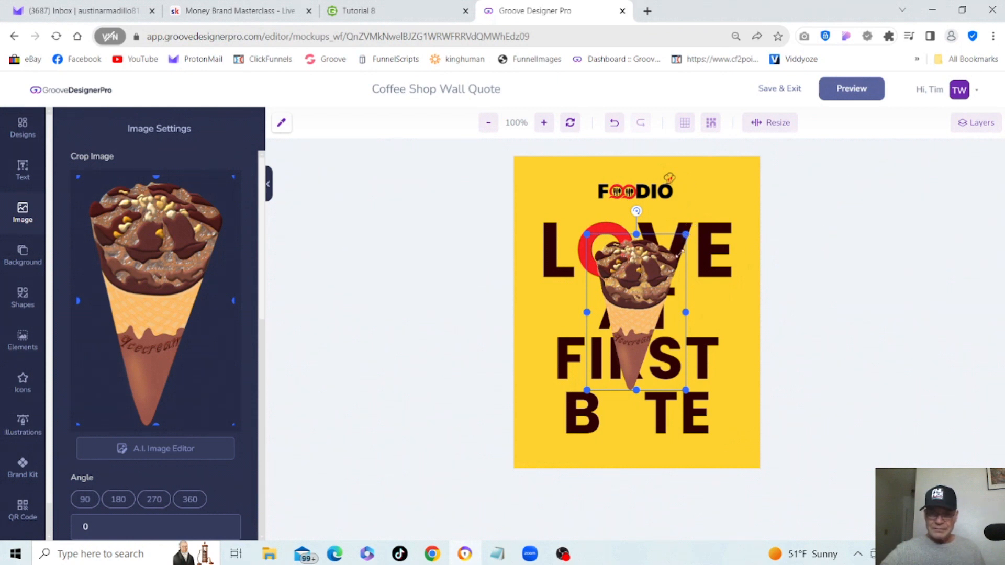
pyautogui.moveTo(685, 235); pyautogui.dragTo(629, 396)
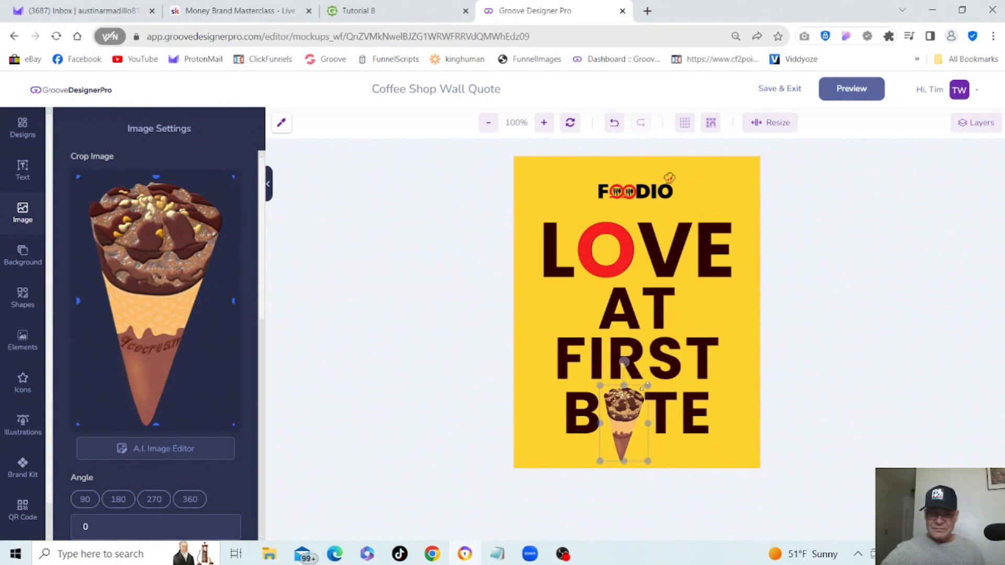
pyautogui.moveTo(652, 378); pyautogui.dragTo(625, 405)
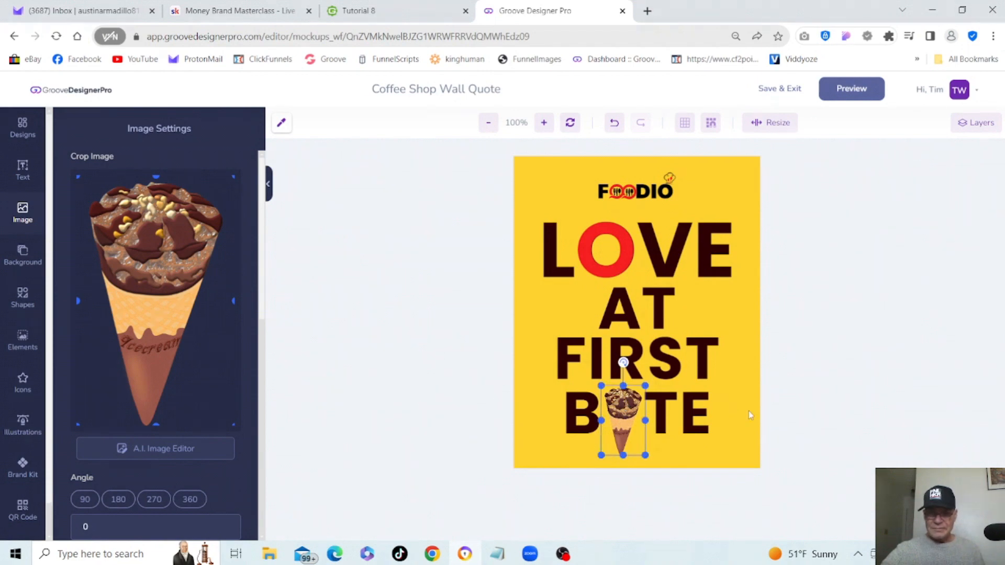
pyautogui.click(748, 411)
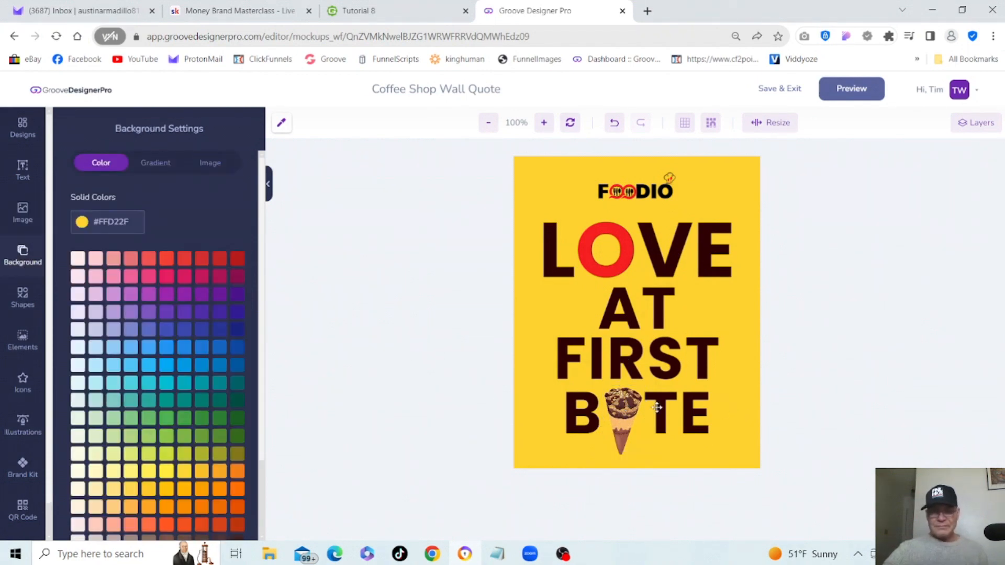
pyautogui.click(626, 405)
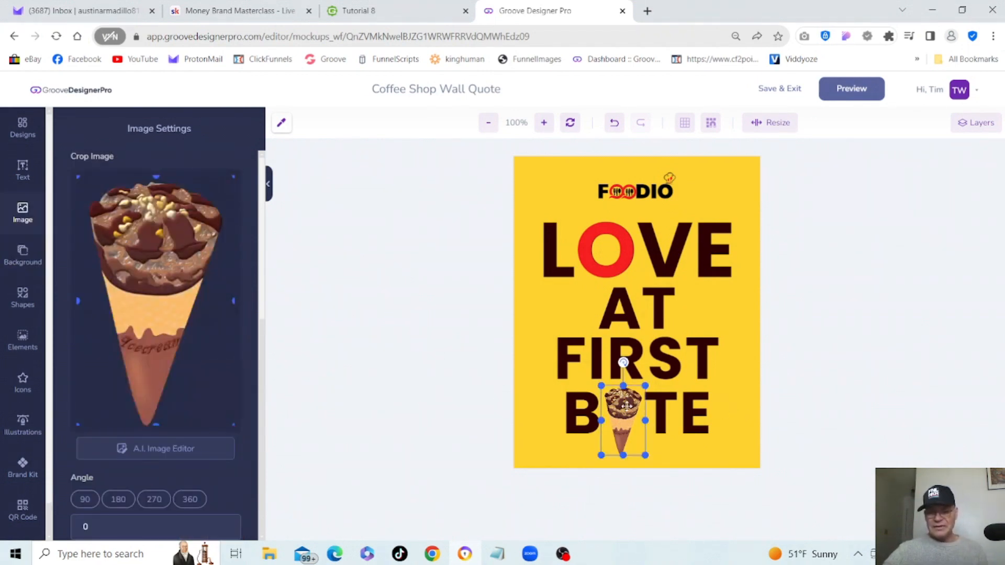
pyautogui.moveTo(645, 386); pyautogui.dragTo(625, 421)
pyautogui.click(645, 454)
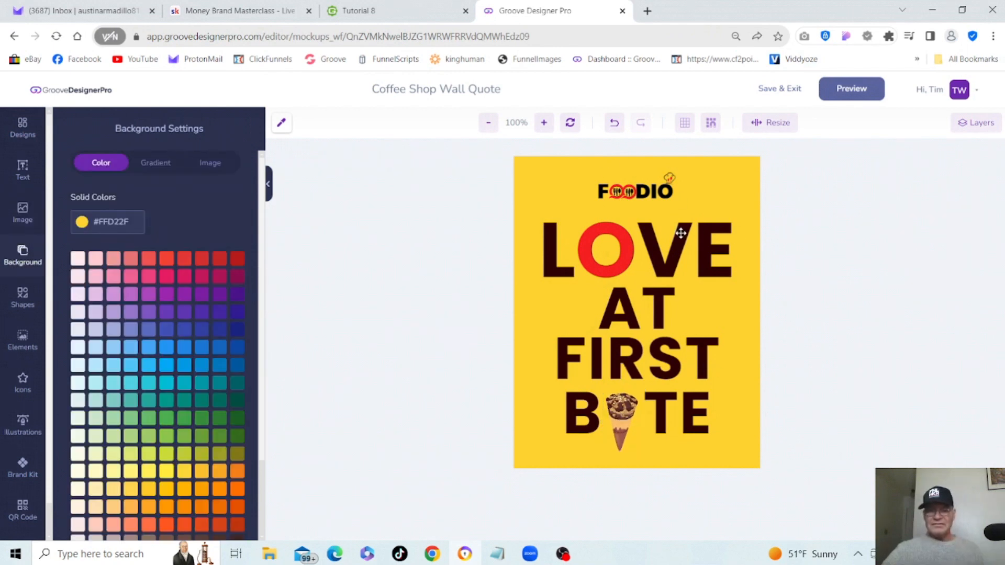
# Step: Change the color of the red O in LOVE to the brighter red #FF2323
pyautogui.click(625, 245)
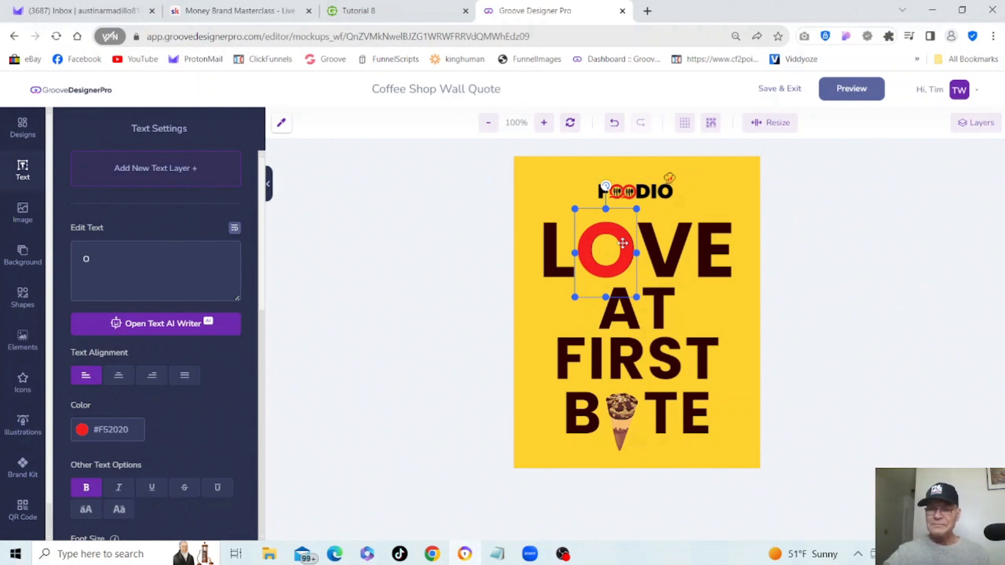
pyautogui.moveTo(615, 235); pyautogui.dragTo(615, 233)
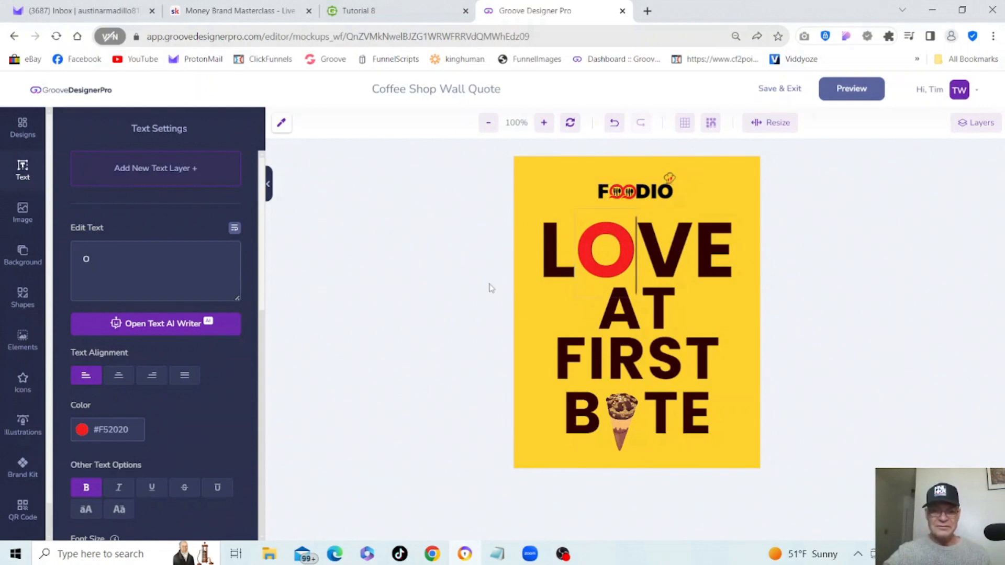
pyautogui.click(127, 429)
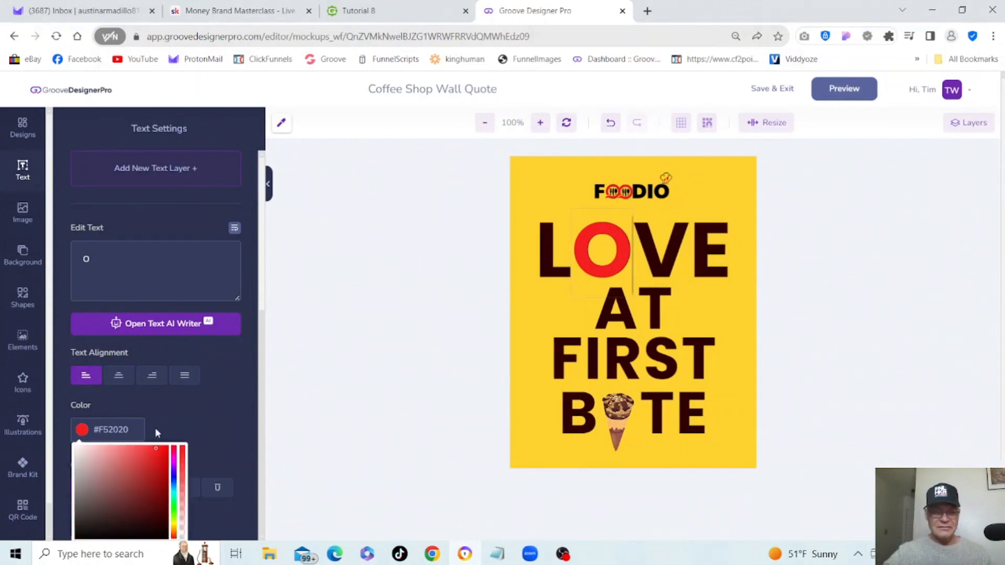
pyautogui.moveTo(149, 458); pyautogui.dragTo(175, 480)
pyautogui.click(156, 446)
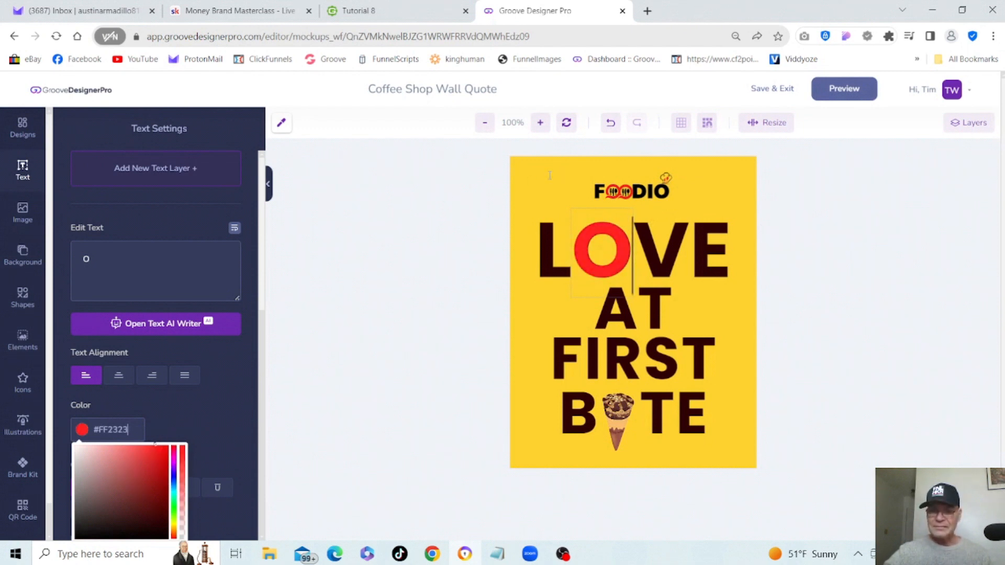
pyautogui.click(576, 191)
# Step: Try to replace the red of the first O in the FOODIO logo with a pasted color code
pyautogui.click(618, 192)
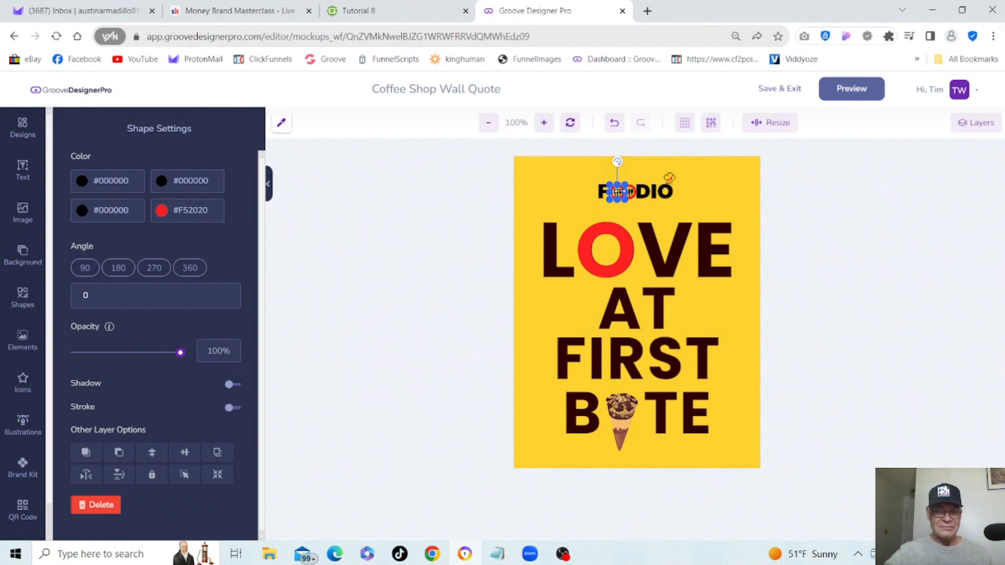
pyautogui.click(213, 215)
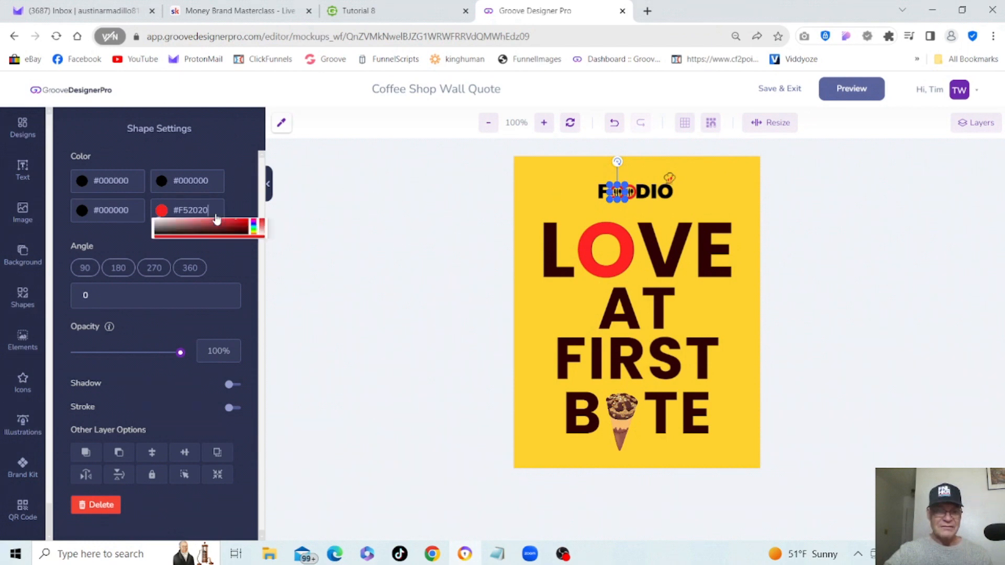
pyautogui.press('BackSpace')
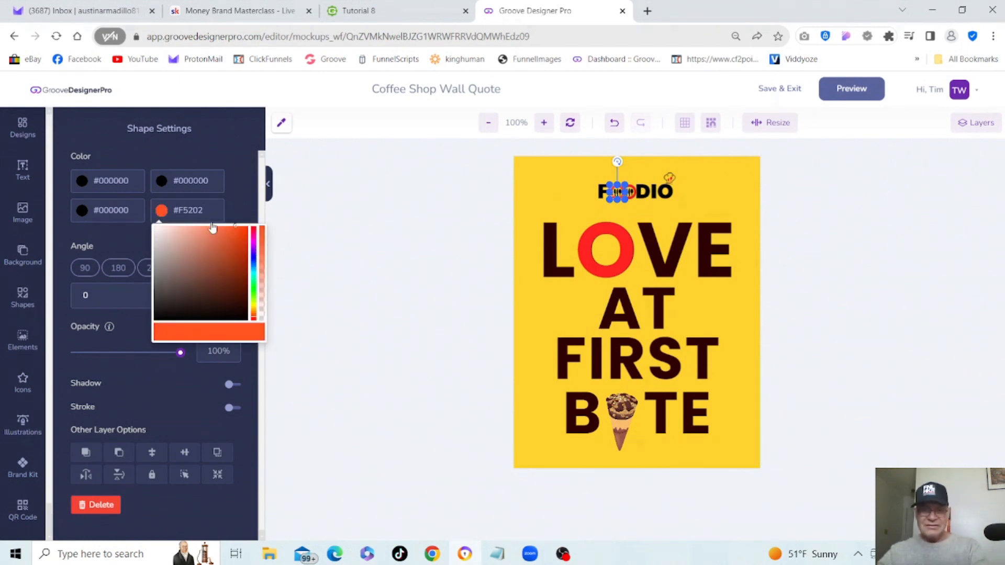
pyautogui.press('BackSpace')
pyautogui.press('BackSpace')
pyautogui.press('BackSpace')
pyautogui.press('BackSpace')
pyautogui.press('BackSpace')
pyautogui.press('BackSpace')
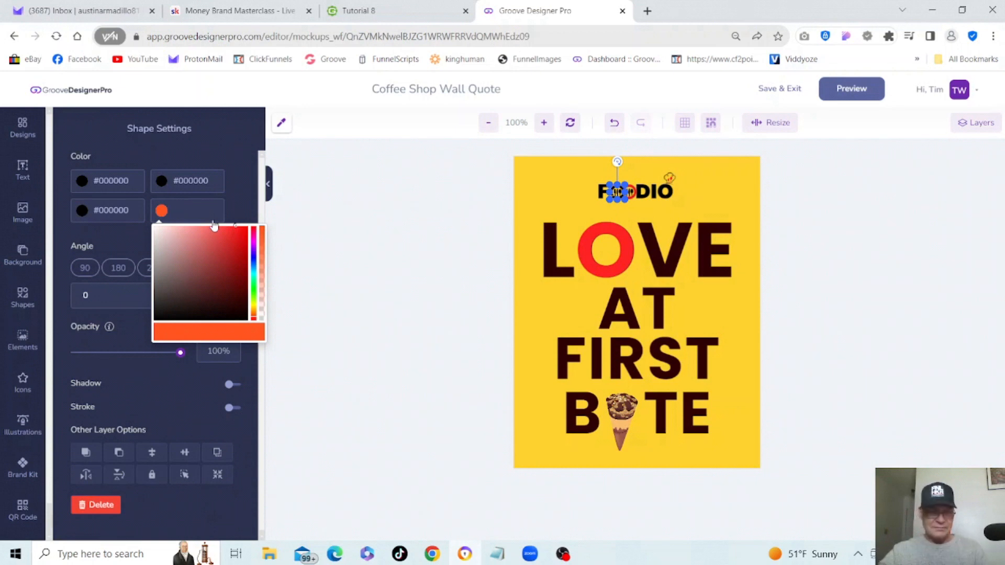
pyautogui.hotkey('ctrl', 'v')
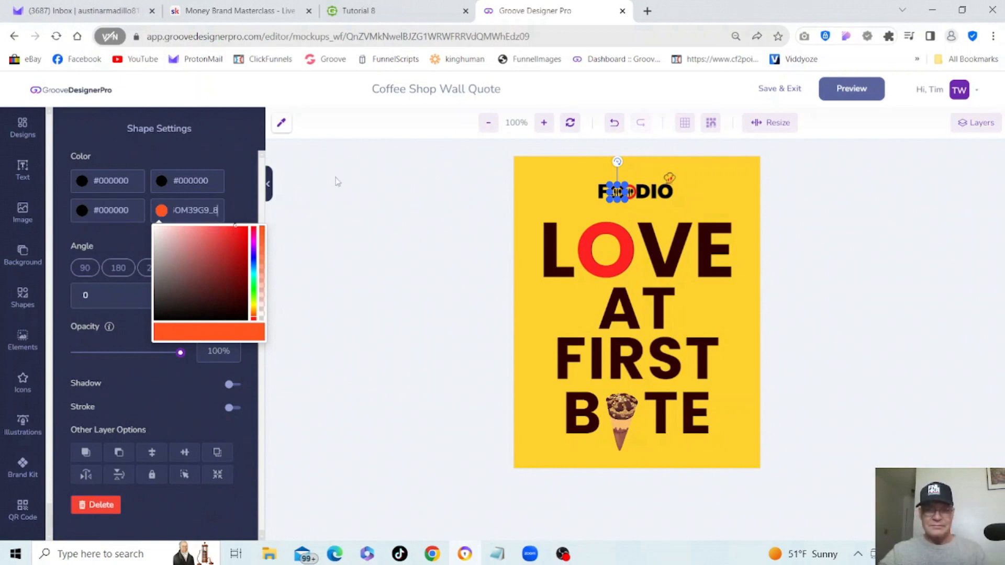
pyautogui.click(678, 193)
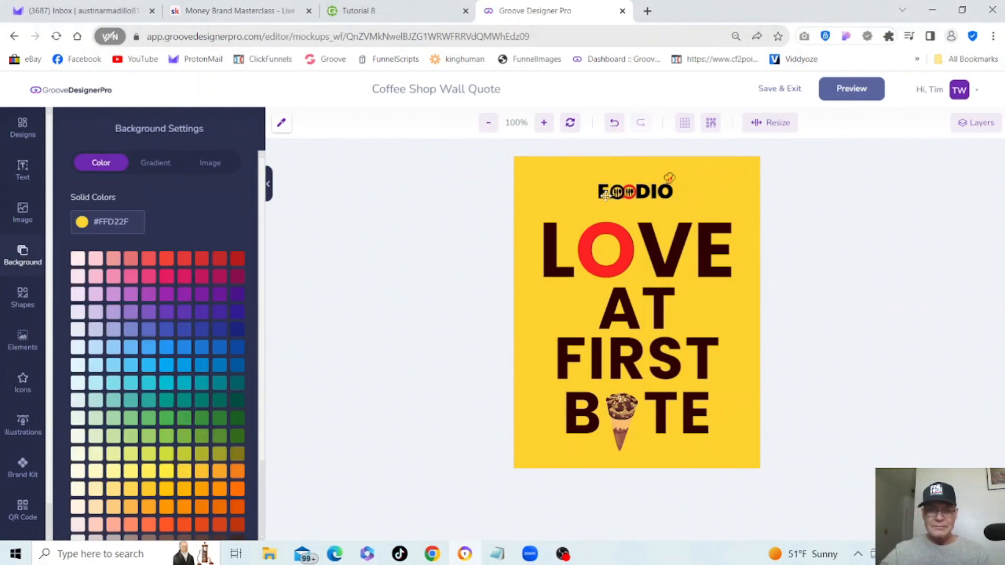
# Step: Check the color codes of the logo's first O and of the red O in LOVE
pyautogui.click(611, 195)
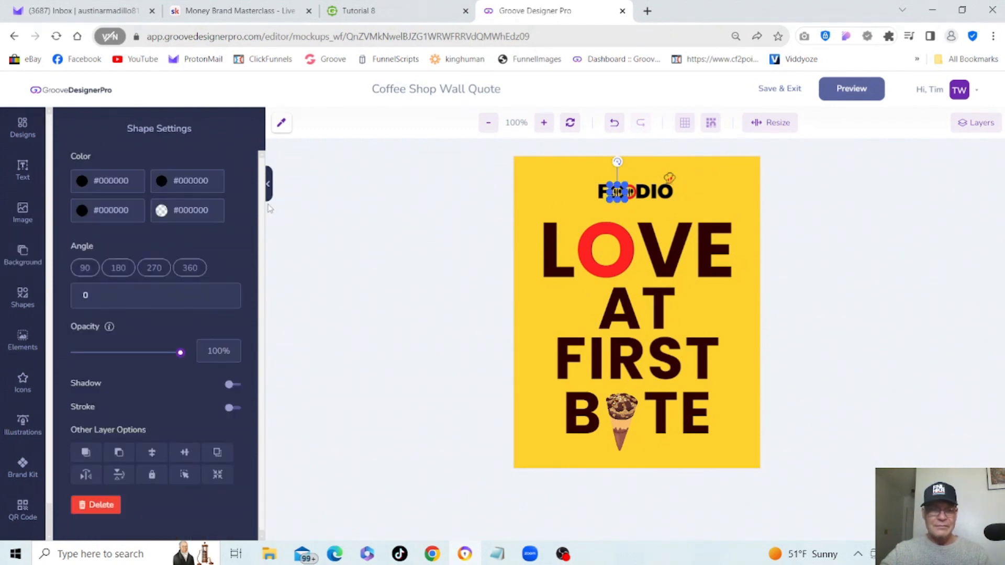
pyautogui.click(215, 211)
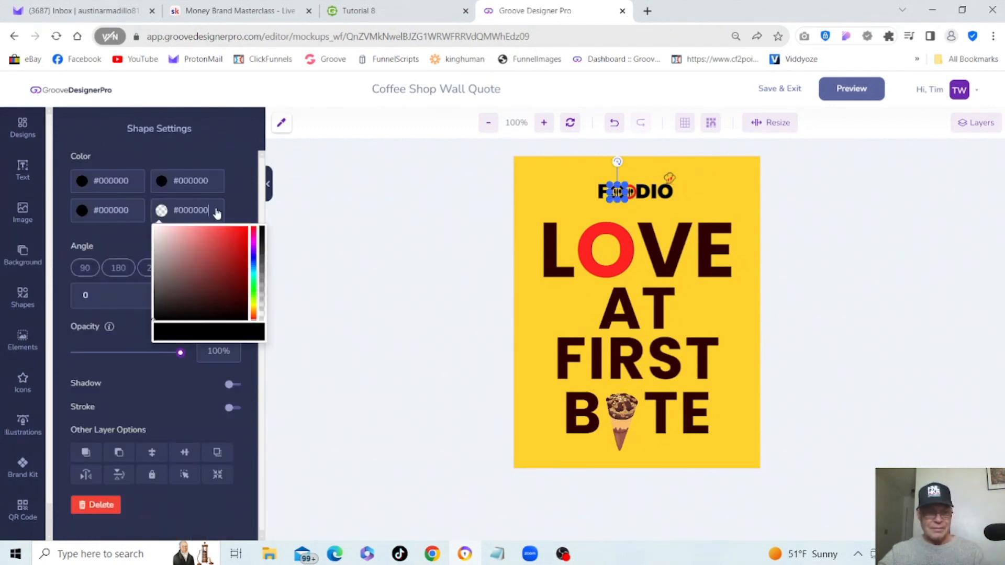
pyautogui.click(605, 272)
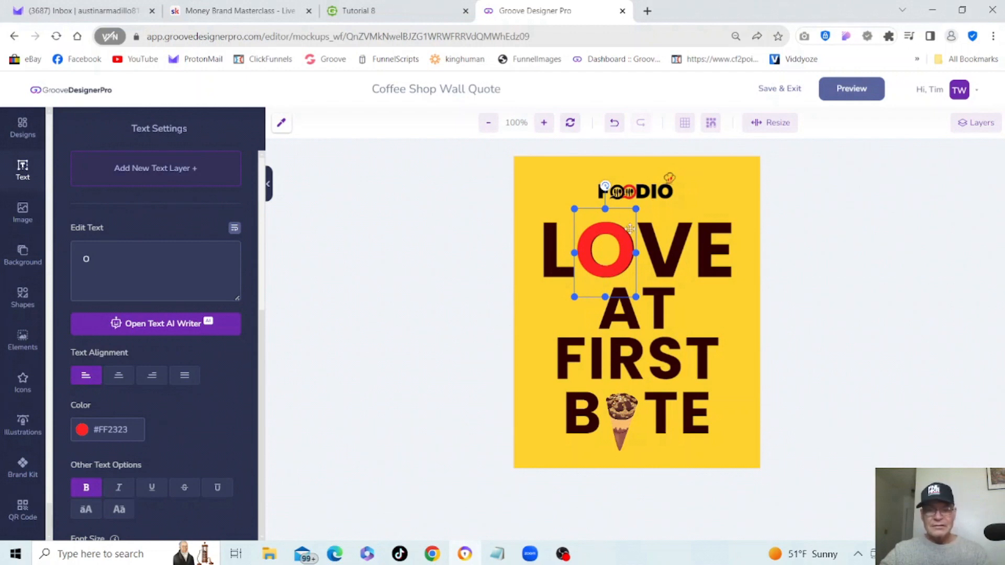
# Step: Set the fourth color of the first O in the FOODIO logo to FF2323
pyautogui.click(616, 191)
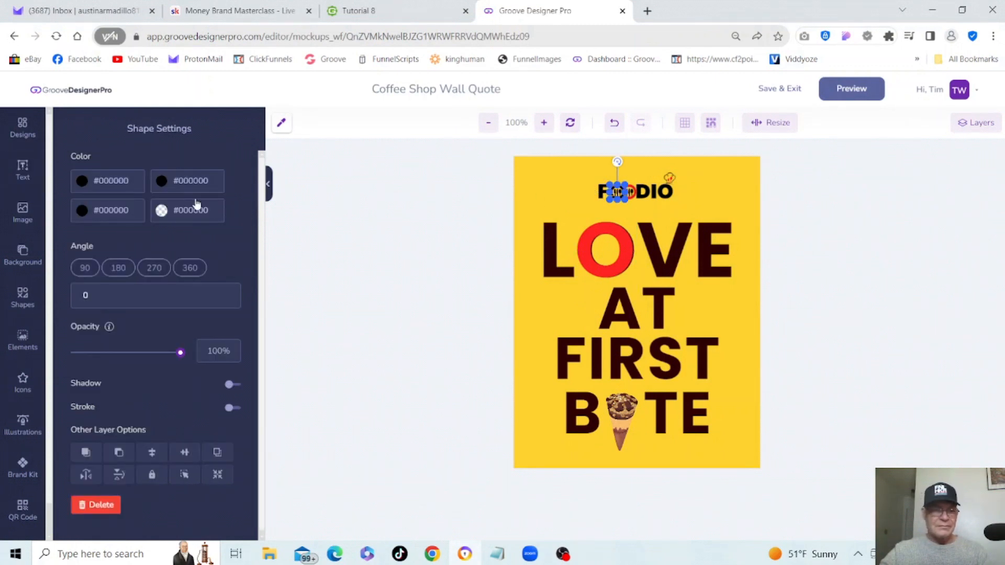
pyautogui.click(213, 210)
pyautogui.press('BackSpace')
pyautogui.press('BackSpace')
pyautogui.press('BackSpace')
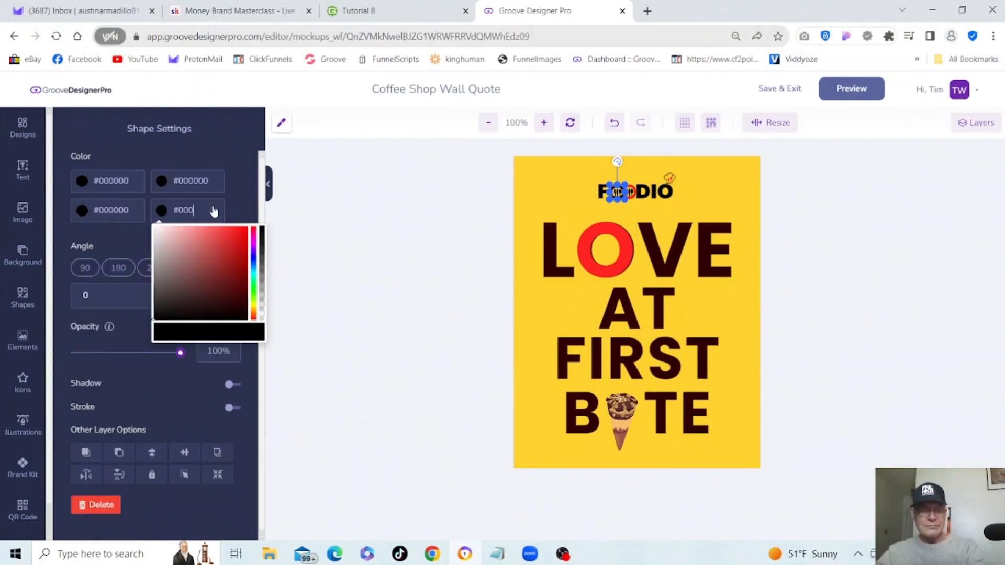
pyautogui.press('BackSpace')
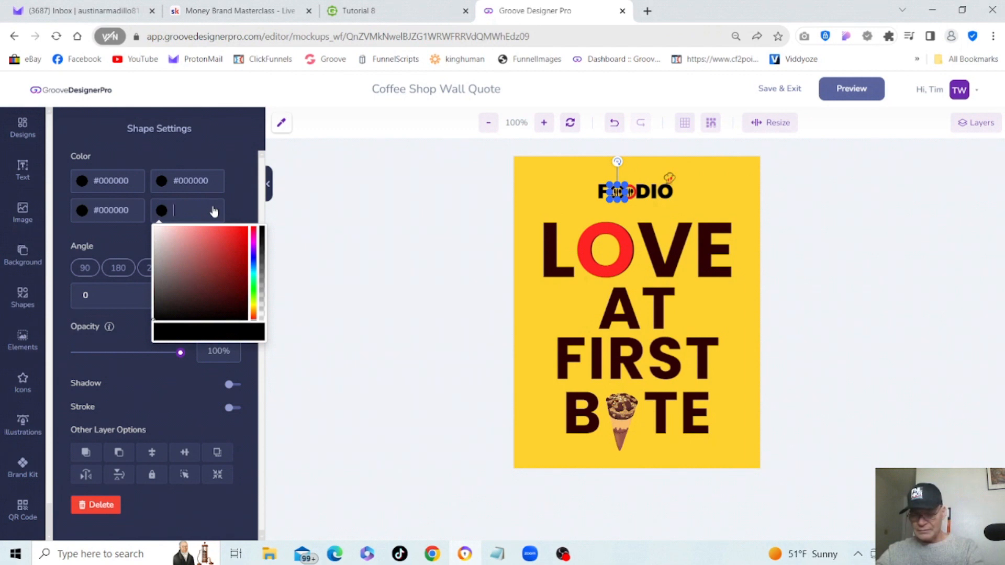
pyautogui.write('FF')
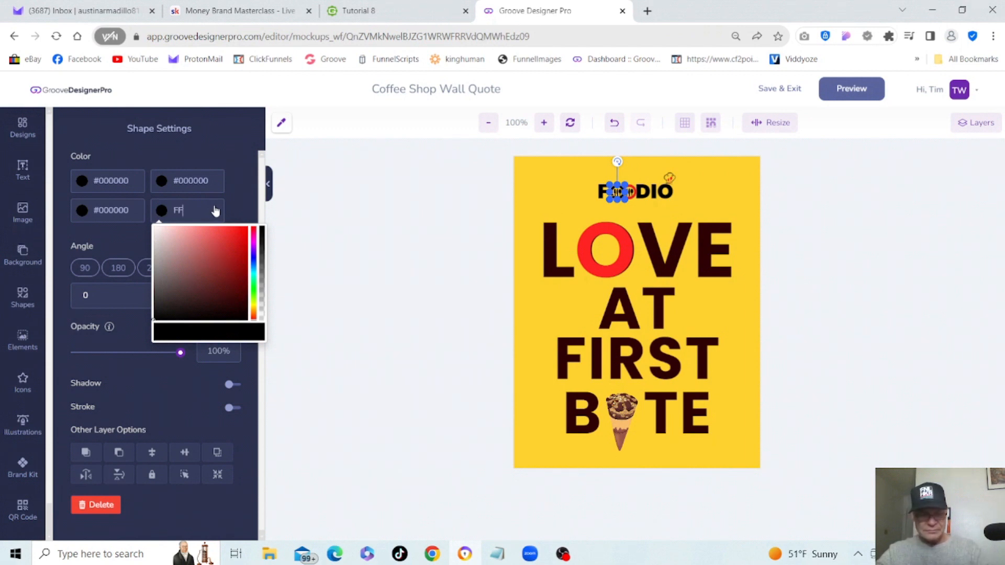
pyautogui.write('2323')
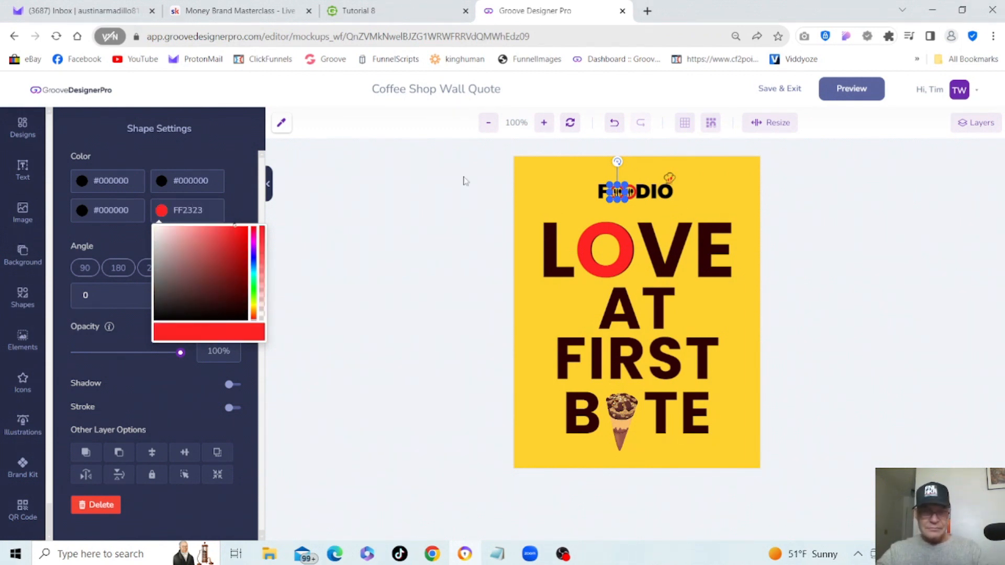
pyautogui.click(736, 190)
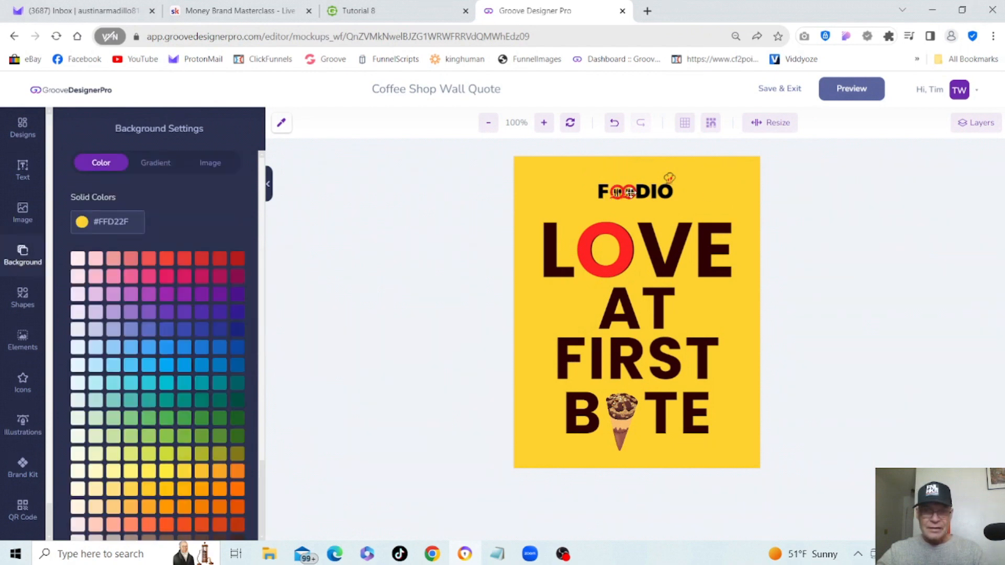
# Step: Set the red color of the second O in the FOODIO logo to FF2323
pyautogui.click(633, 190)
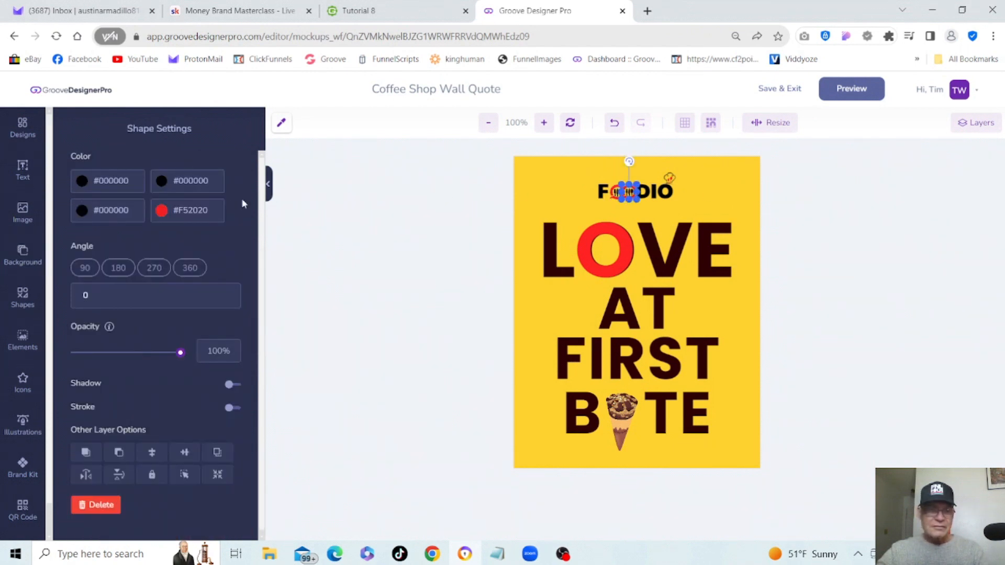
pyautogui.click(209, 216)
pyautogui.press('BackSpace')
pyautogui.press('BackSpace')
pyautogui.press('BackSpace')
pyautogui.press('BackSpace')
pyautogui.press('BackSpace')
pyautogui.press('BackSpace')
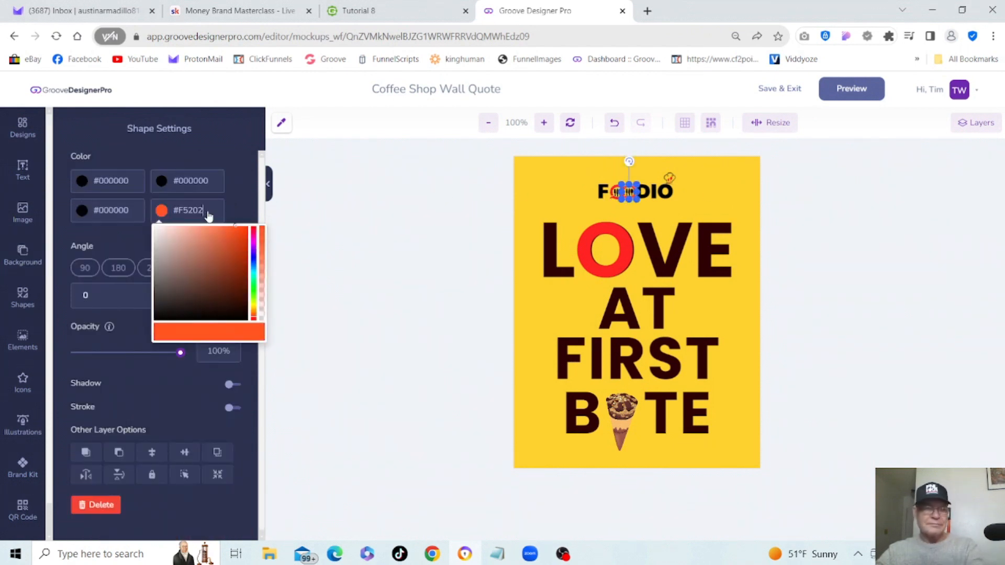
pyautogui.press('BackSpace')
pyautogui.write('FF')
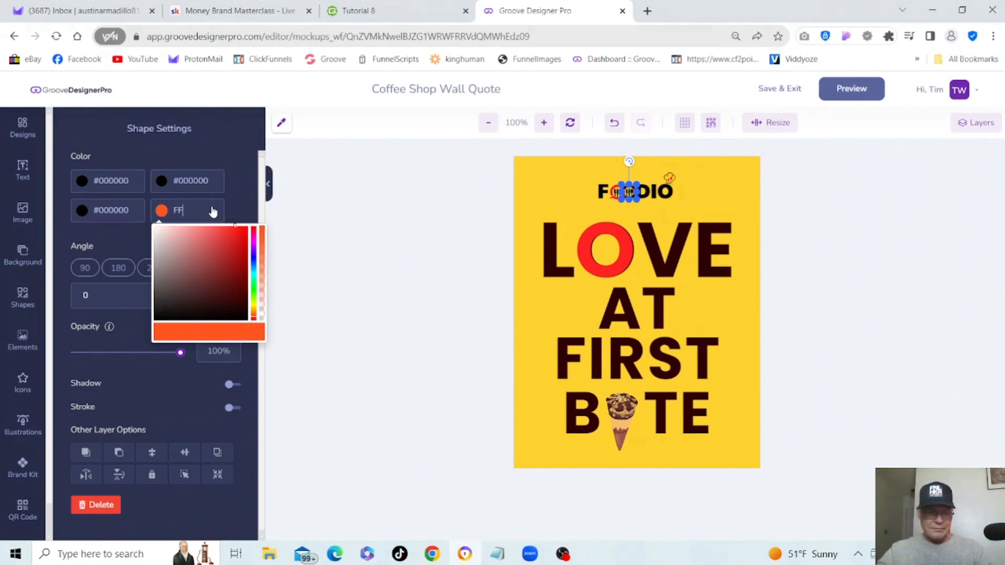
pyautogui.write('2323')
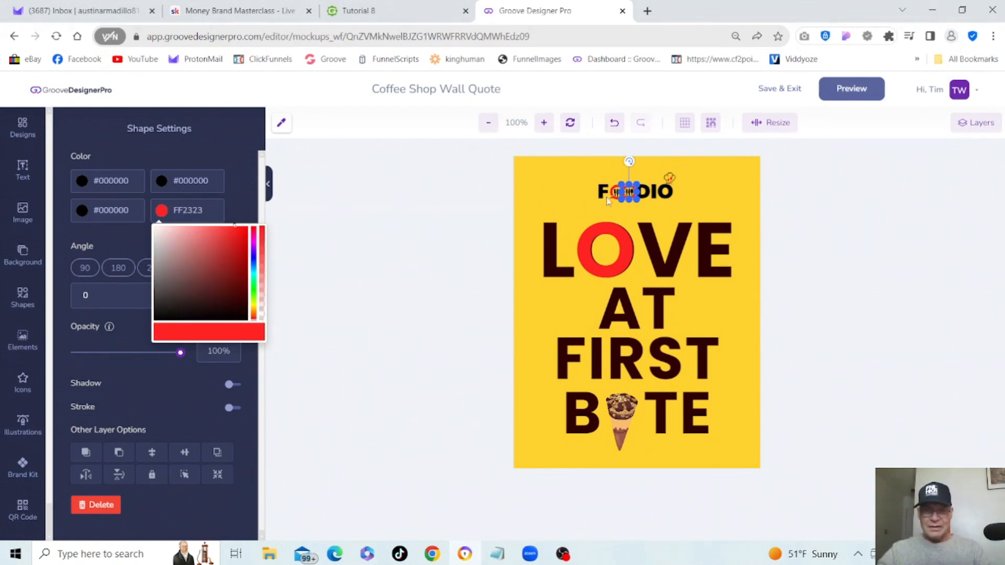
pyautogui.click(746, 189)
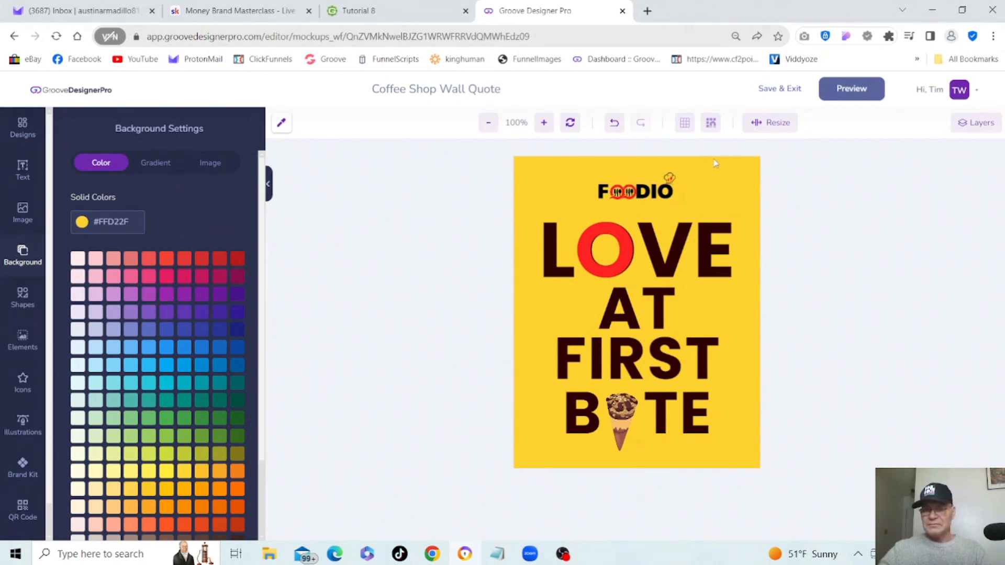
# Step: Save the poster design, return to the Coffee Shop Wall Quote mockup and save the mockup
pyautogui.click(772, 92)
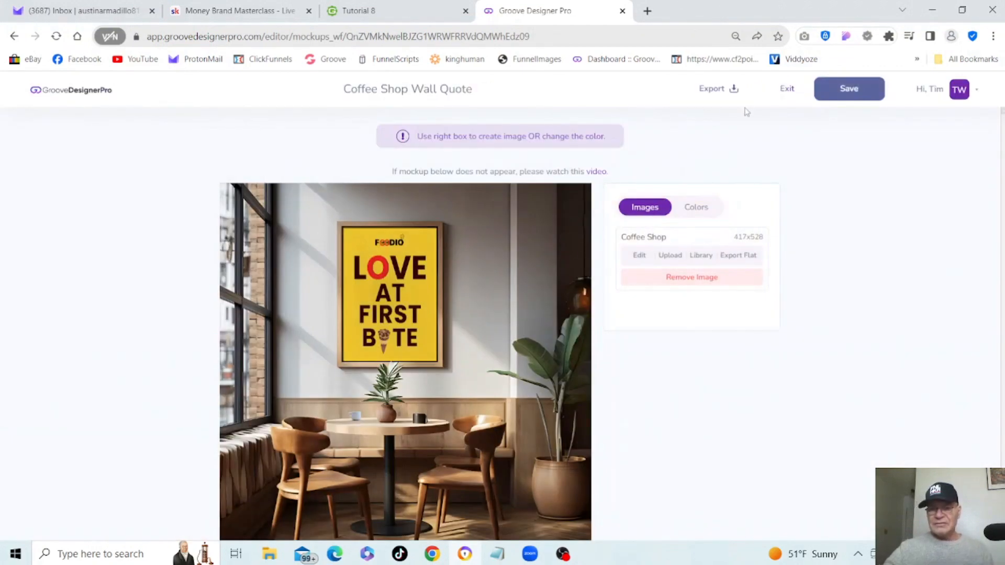
pyautogui.click(858, 90)
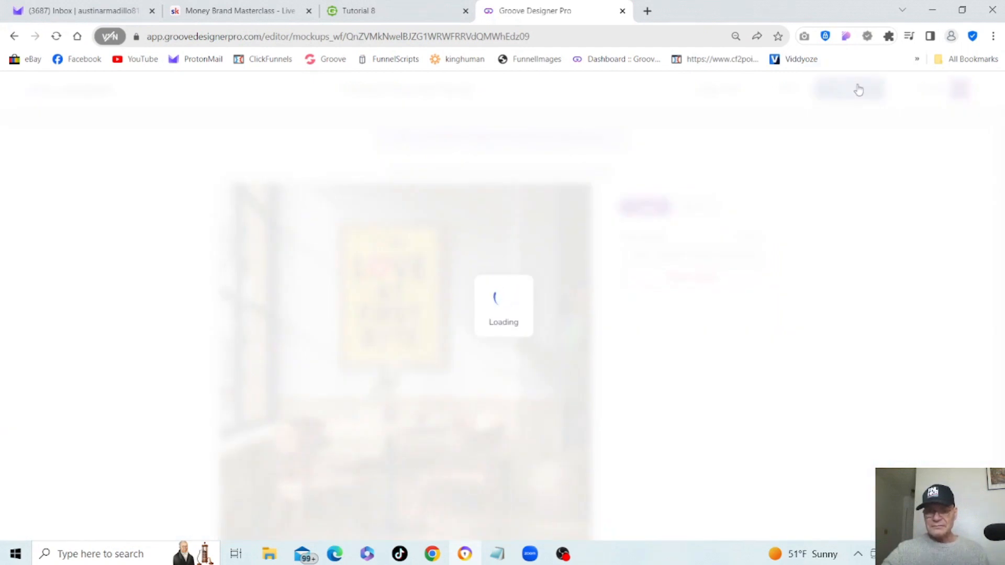